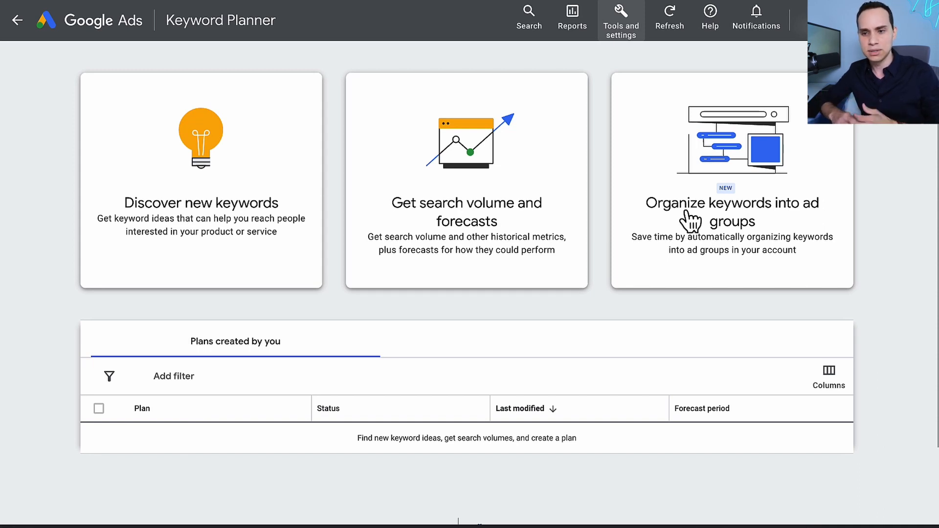
- Discover keyword ideas from the seeds Facebook Ads Agency, Facebook Ads Manager and Facebook Ads Management Company, and close the keyword refinement
{"action": "left_click", "coordinate": [208, 180]}
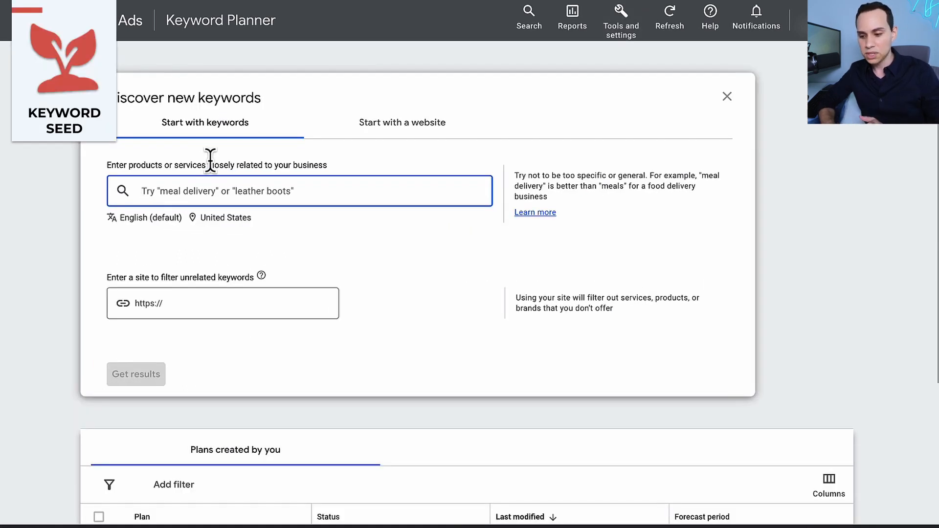
{"action": "left_click", "coordinate": [387, 133]}
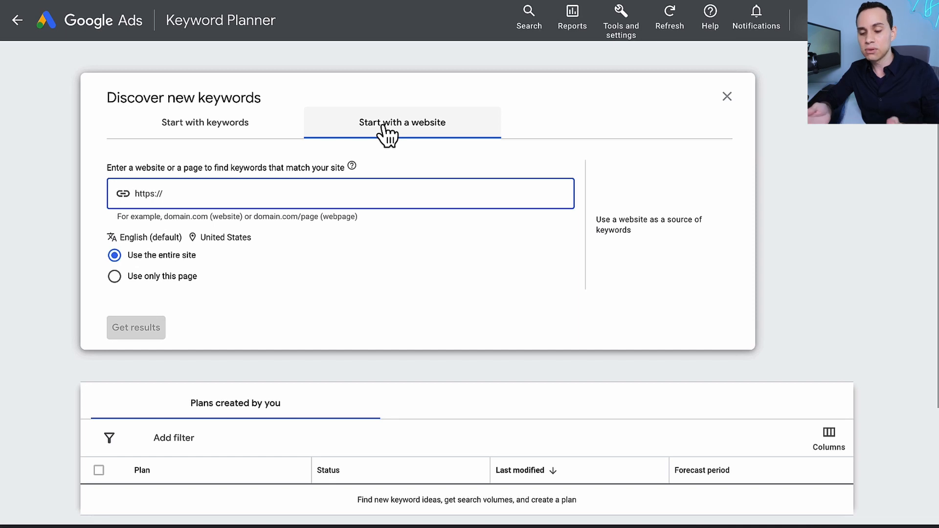
{"action": "left_click", "coordinate": [238, 139]}
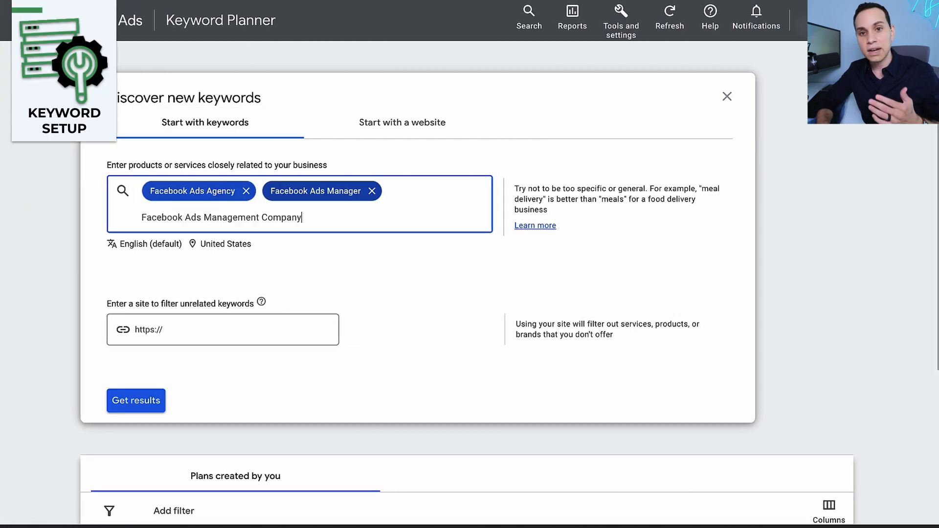
{"action": "key", "text": "Return"}
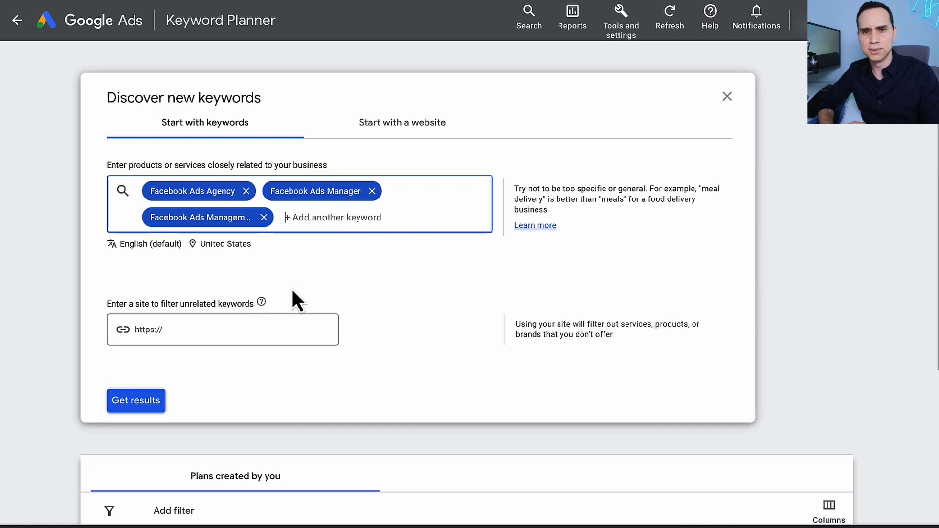
{"action": "left_click", "coordinate": [137, 402]}
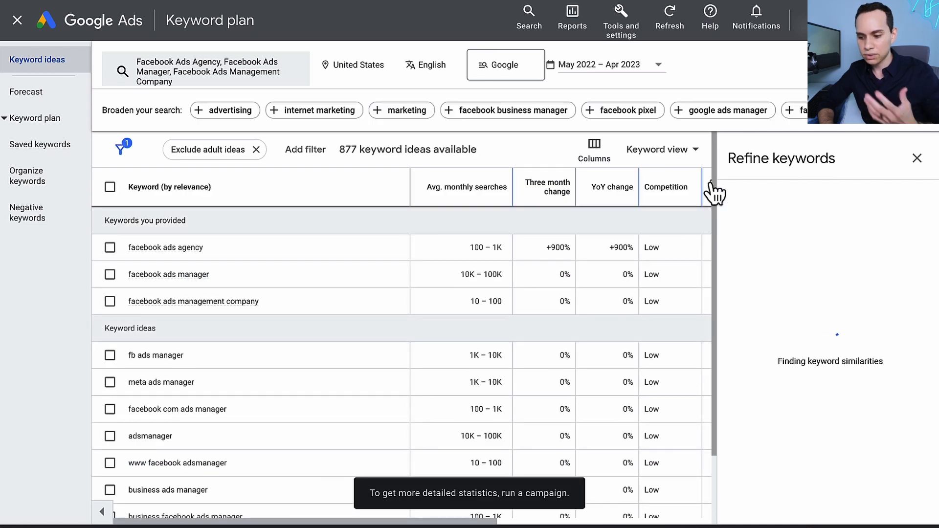
{"action": "left_click", "coordinate": [916, 158]}
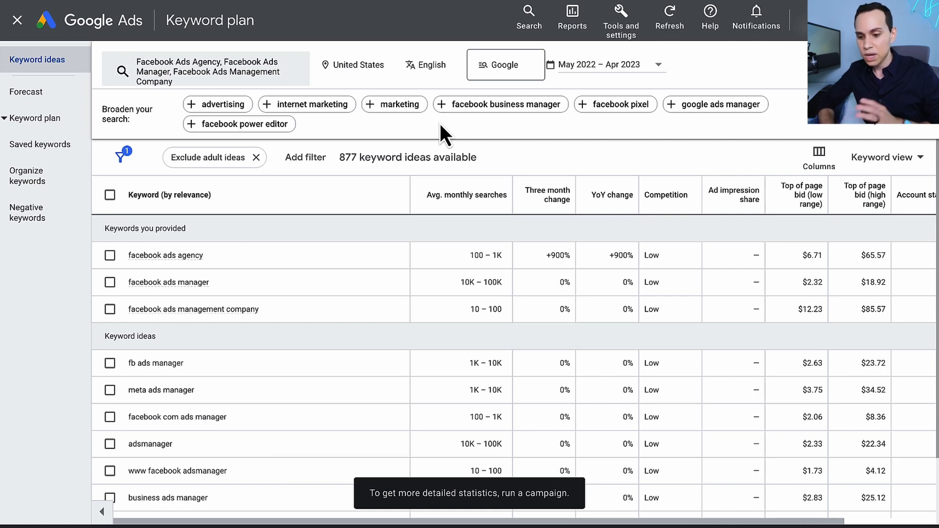
- Review the seed keywords and the website-based start option of the current search without changing them
{"action": "left_click", "coordinate": [243, 82]}
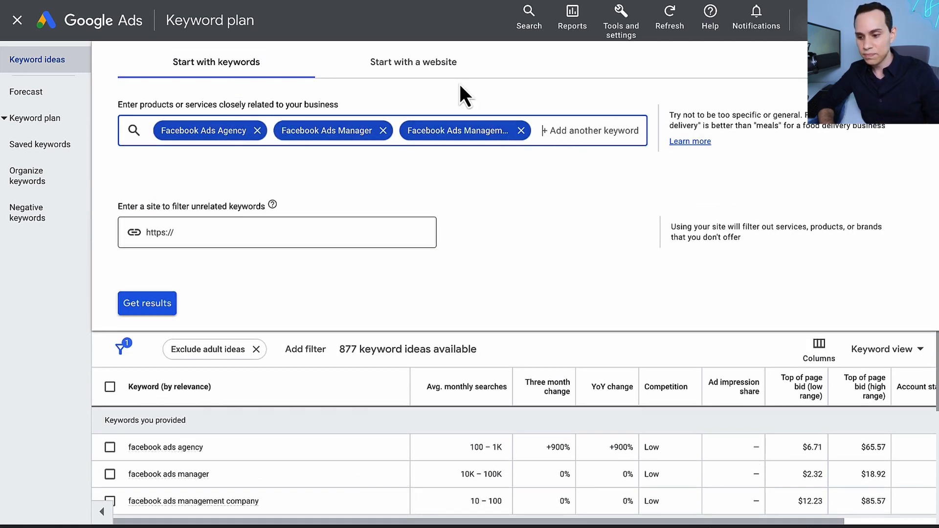
{"action": "left_click", "coordinate": [436, 74]}
{"action": "left_click", "coordinate": [247, 74]}
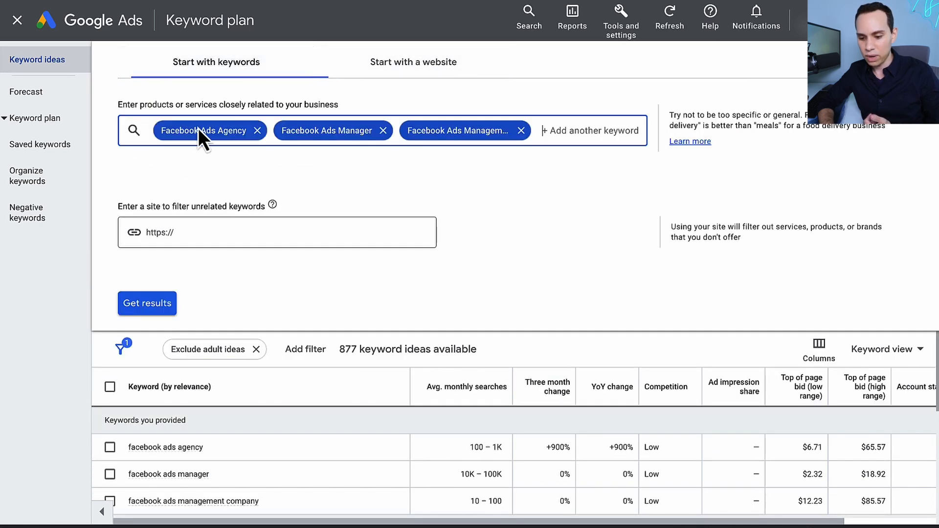
{"action": "key", "text": "Return"}
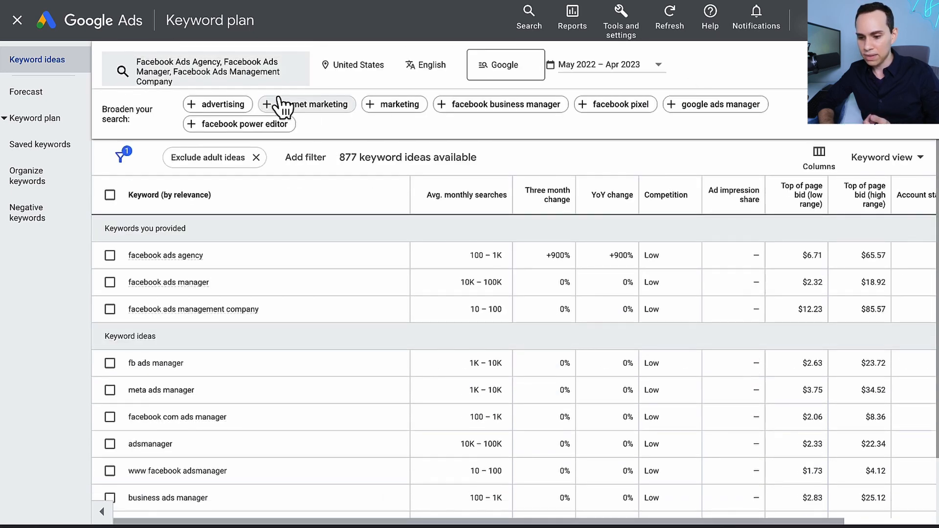
- Review the location, language and search network options, keeping United States, English and Google
{"action": "left_click", "coordinate": [350, 66]}
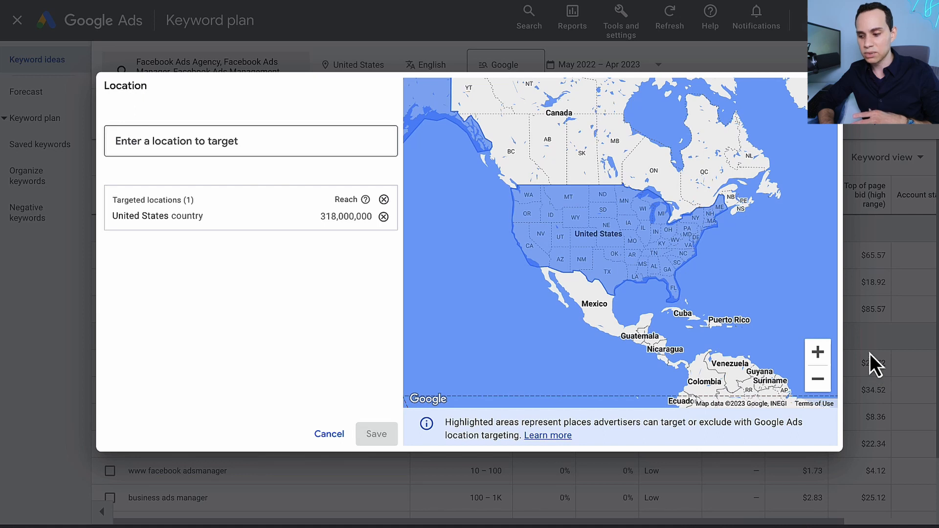
{"action": "left_click", "coordinate": [338, 434]}
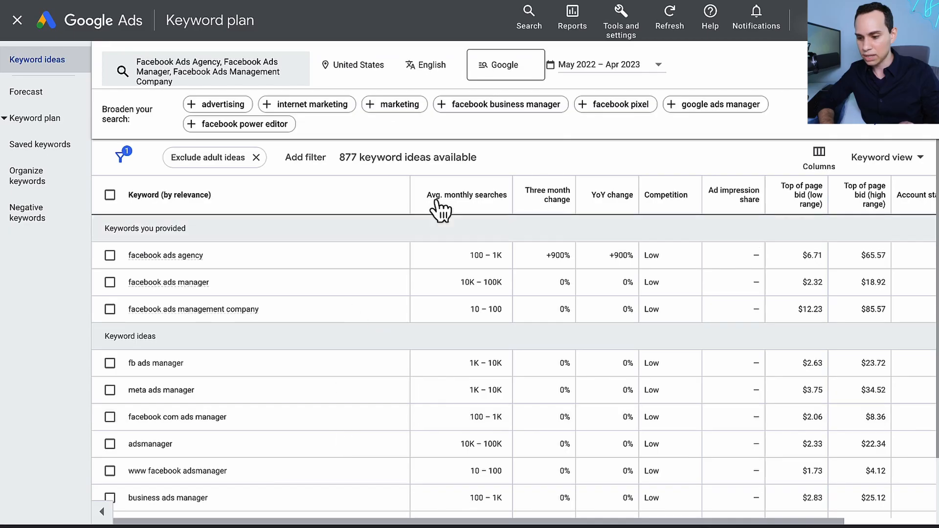
{"action": "left_click", "coordinate": [426, 71]}
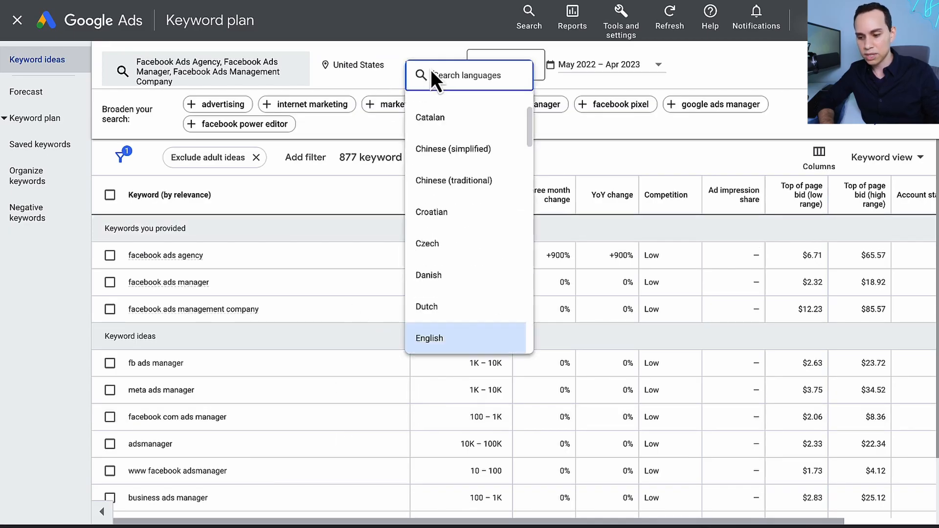
{"action": "left_click", "coordinate": [594, 260]}
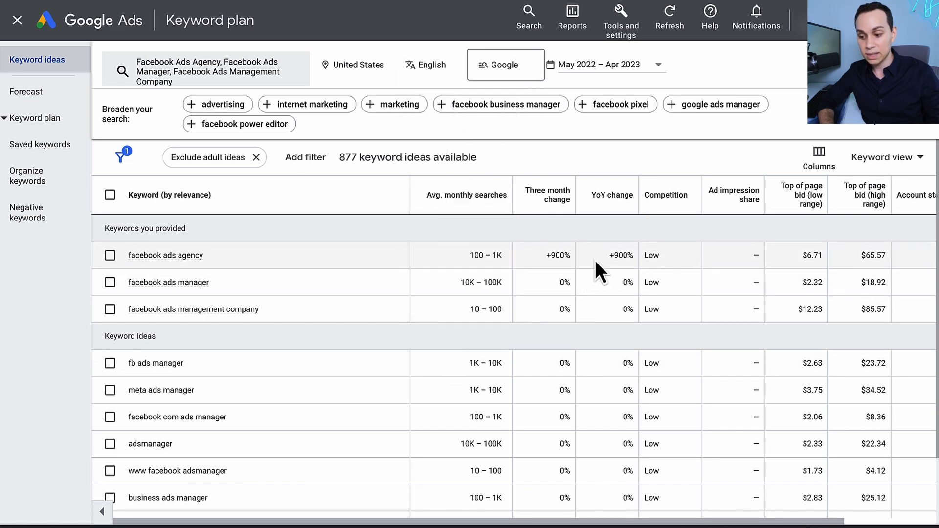
{"action": "left_click", "coordinate": [524, 68]}
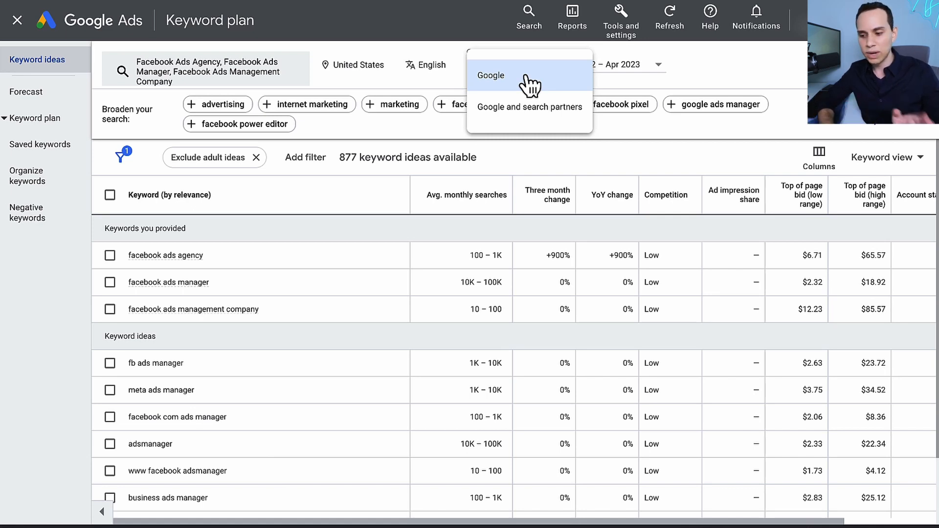
{"action": "left_click", "coordinate": [528, 80]}
- Set the date range to all available data and add a filter excluding keywords in my account
{"action": "left_click", "coordinate": [638, 69]}
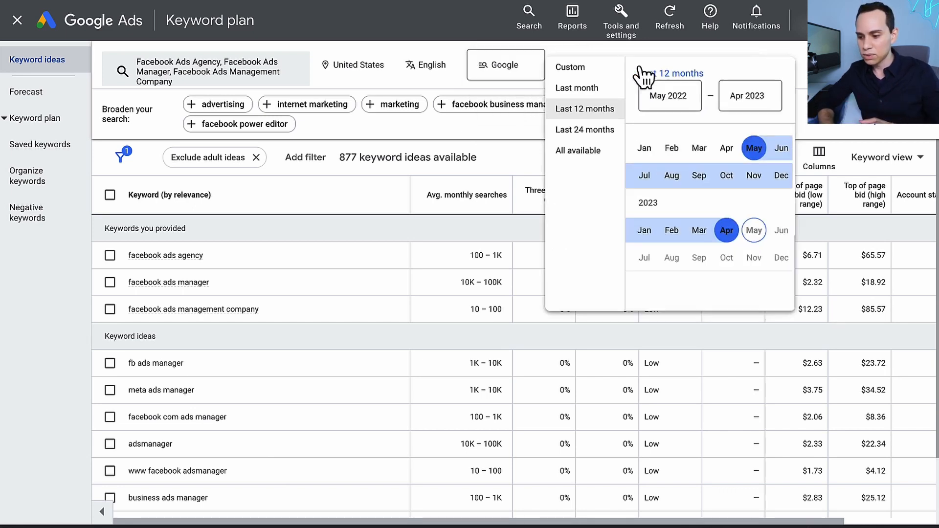
{"action": "left_click", "coordinate": [582, 152]}
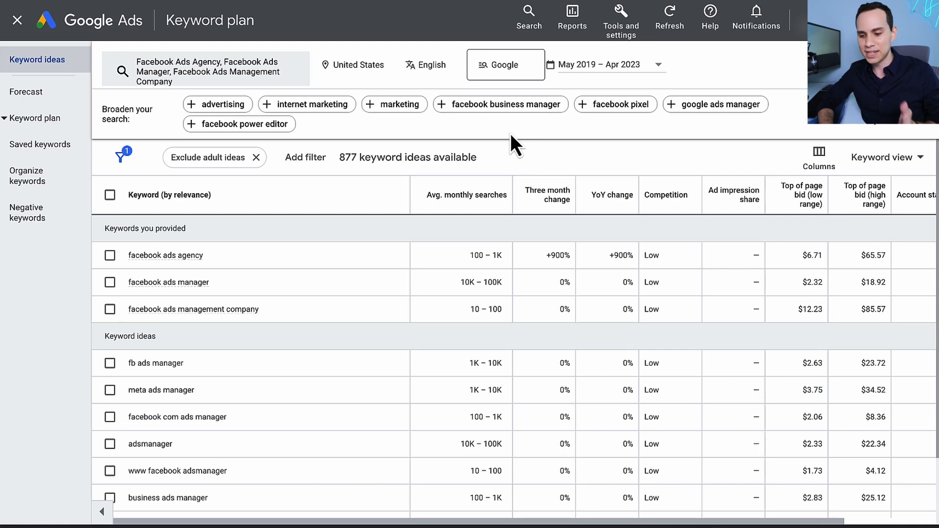
{"action": "left_click", "coordinate": [308, 161]}
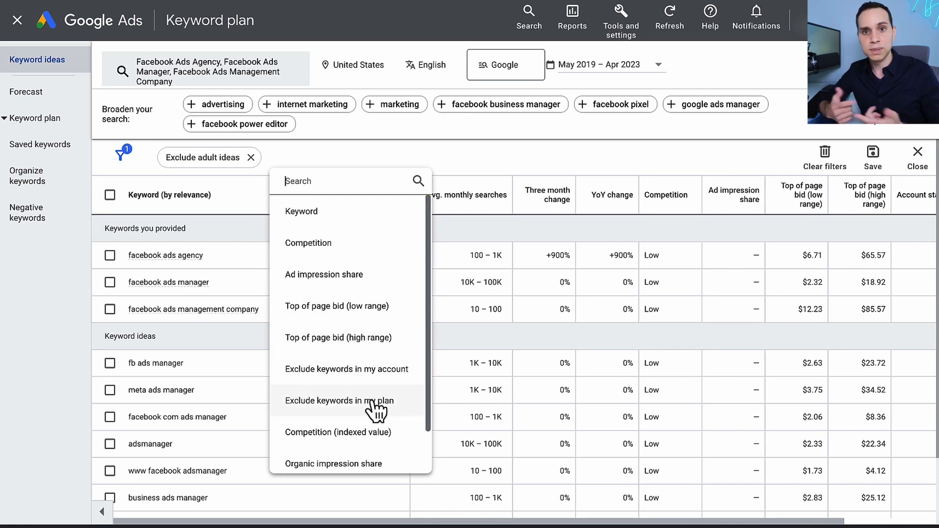
{"action": "left_click", "coordinate": [380, 376]}
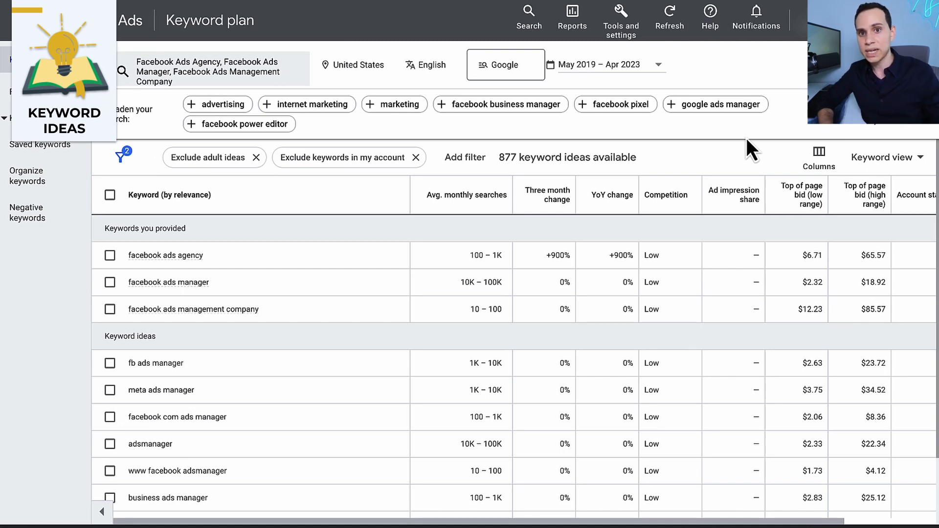
- Open the keyword refinement and exclude the reddit and google platform keywords
{"action": "left_click", "coordinate": [903, 126]}
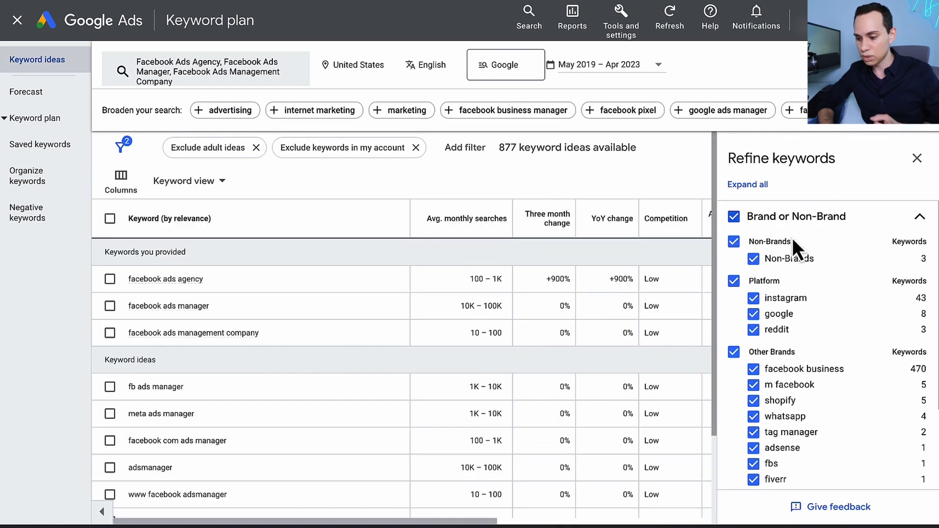
{"action": "scroll", "coordinate": [792, 237], "scroll_direction": "down", "scroll_amount": 2}
{"action": "scroll", "coordinate": [792, 237], "scroll_direction": "up", "scroll_amount": 2}
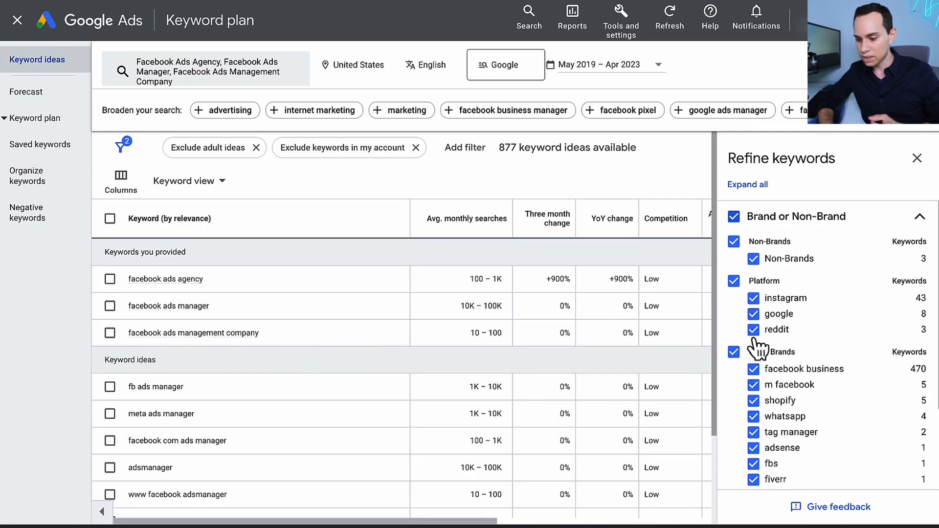
{"action": "left_click", "coordinate": [753, 330]}
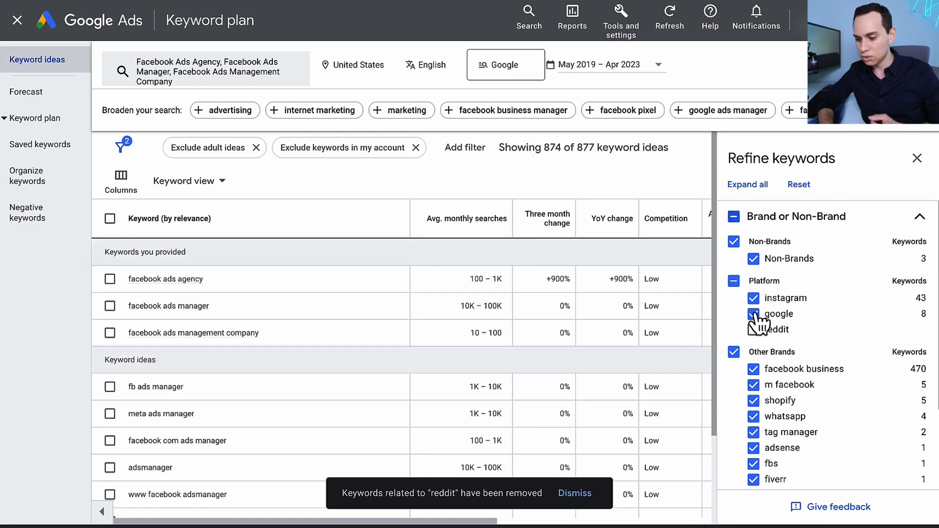
{"action": "left_click", "coordinate": [753, 314]}
- Exclude keywords for the other brands whatsapp, tag manager, adsense, fiverr, hootsuite and klientboost
{"action": "scroll", "coordinate": [754, 315], "scroll_direction": "down", "scroll_amount": 3}
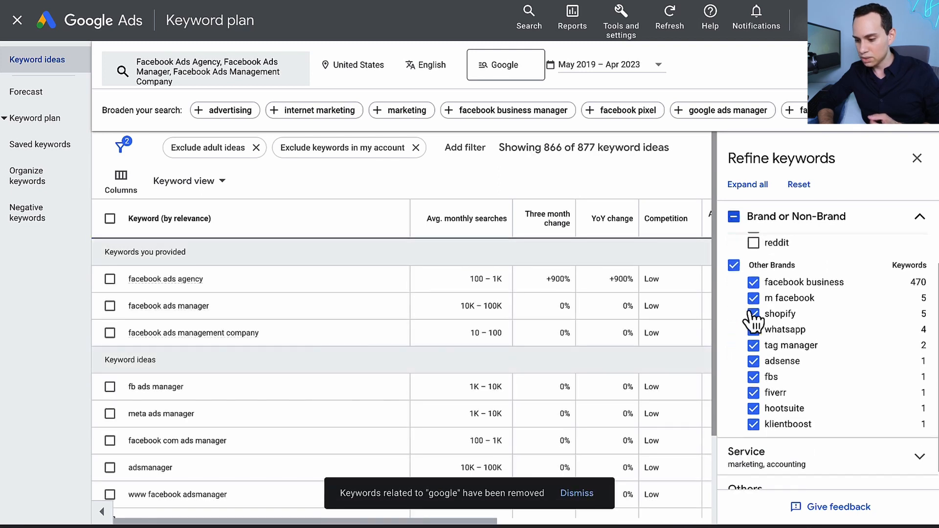
{"action": "left_click", "coordinate": [753, 291]}
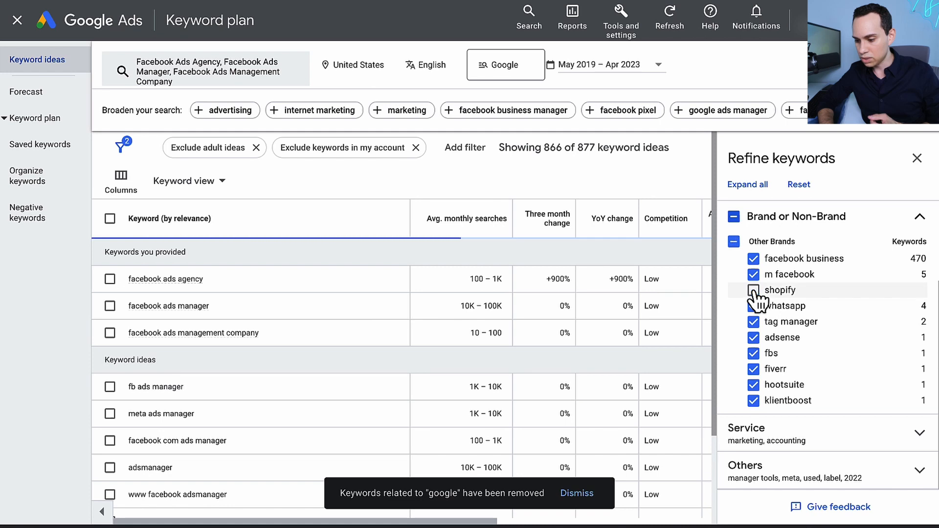
{"action": "left_click", "coordinate": [753, 307]}
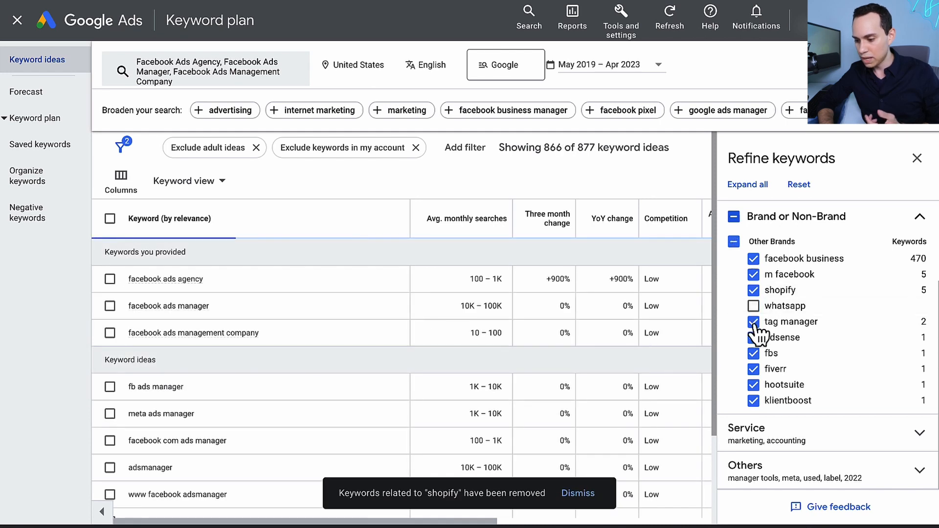
{"action": "left_click", "coordinate": [753, 323]}
{"action": "left_click", "coordinate": [753, 337]}
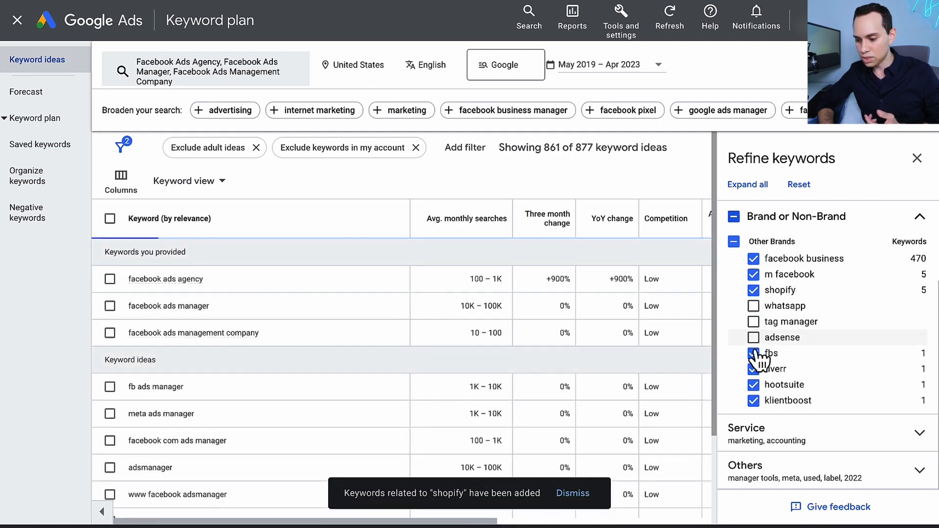
{"action": "left_click", "coordinate": [753, 385]}
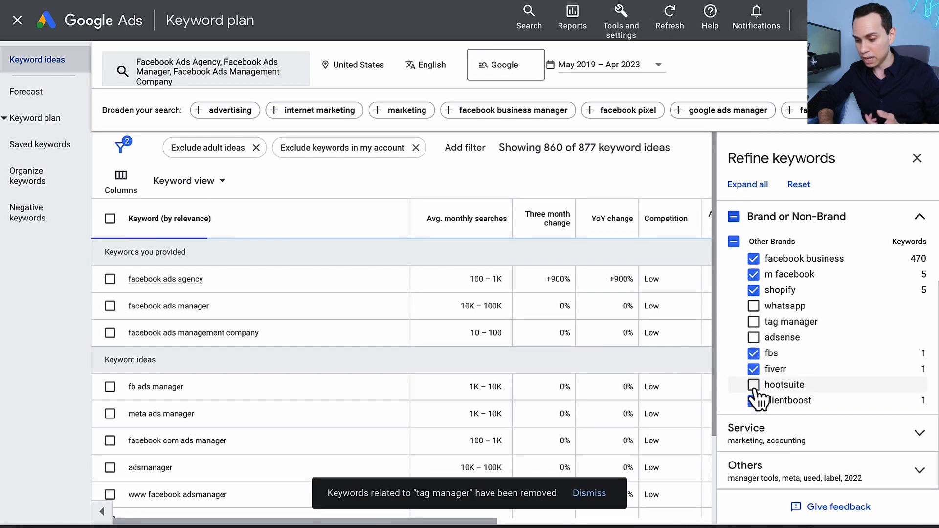
{"action": "left_click", "coordinate": [754, 370]}
{"action": "left_click", "coordinate": [753, 400]}
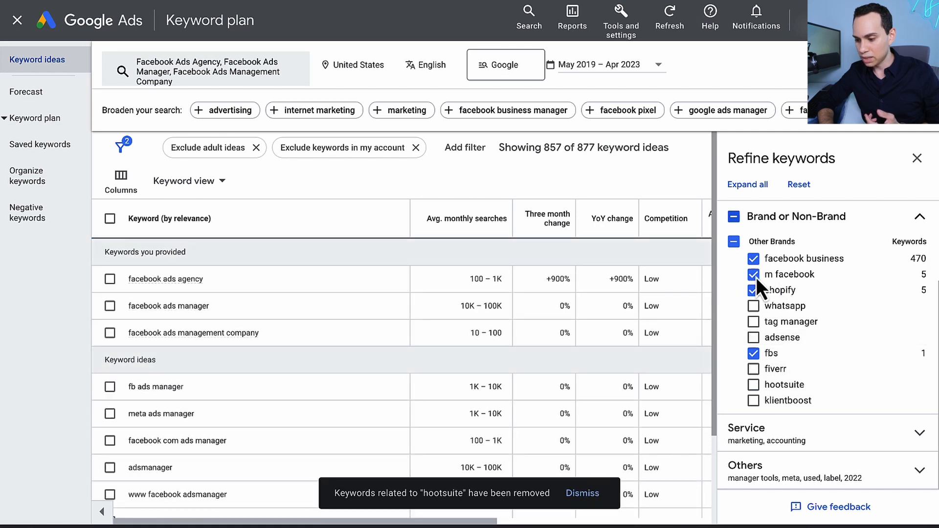
- Exclude the accounting service keywords, check the Others group, and close the keyword refinement
{"action": "scroll", "coordinate": [777, 285], "scroll_direction": "up", "scroll_amount": 2}
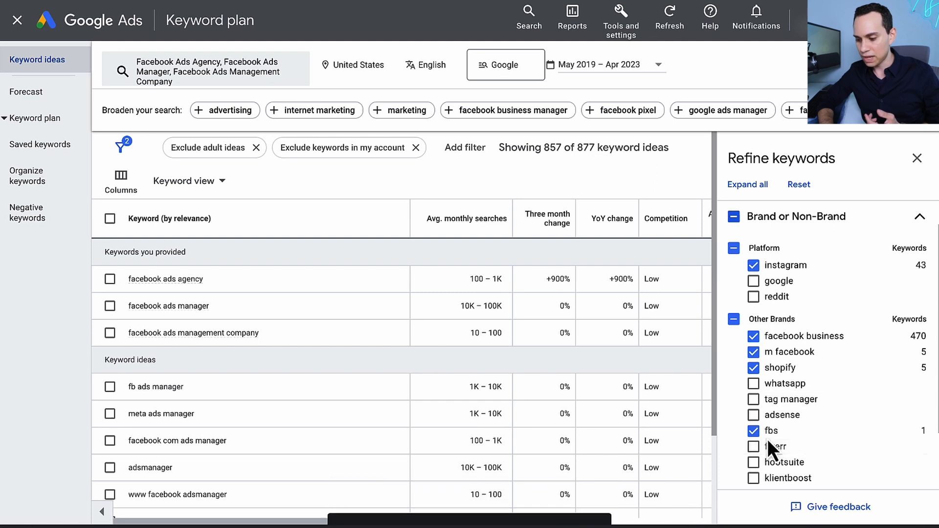
{"action": "scroll", "coordinate": [777, 433], "scroll_direction": "down", "scroll_amount": 1}
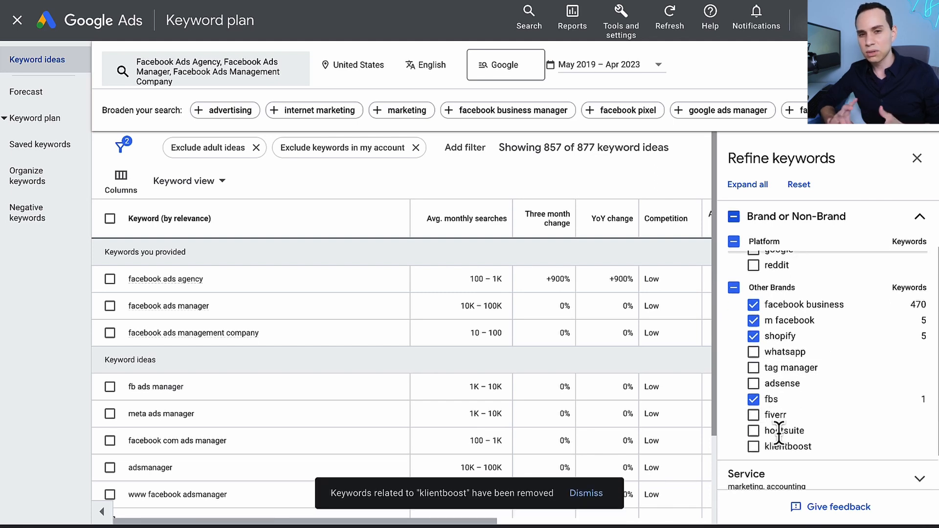
{"action": "scroll", "coordinate": [790, 362], "scroll_direction": "up", "scroll_amount": 2}
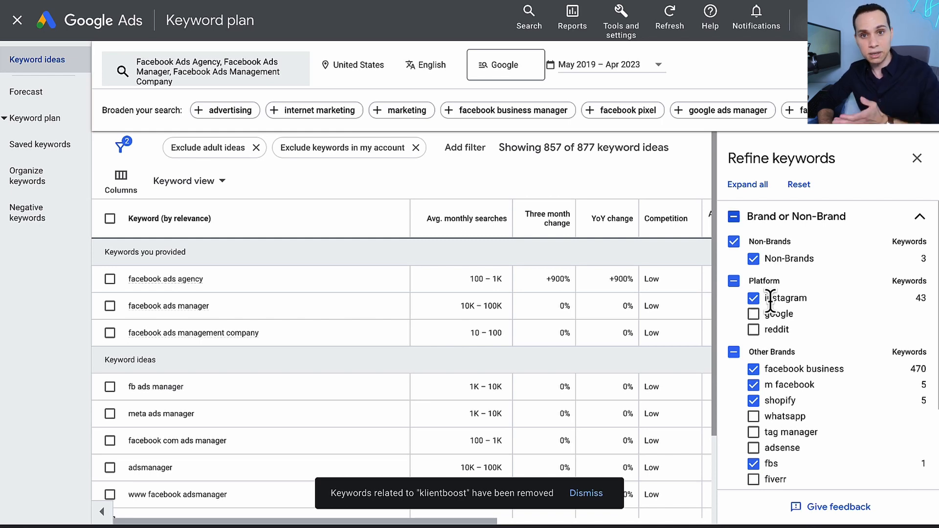
{"action": "scroll", "coordinate": [762, 343], "scroll_direction": "down", "scroll_amount": 3}
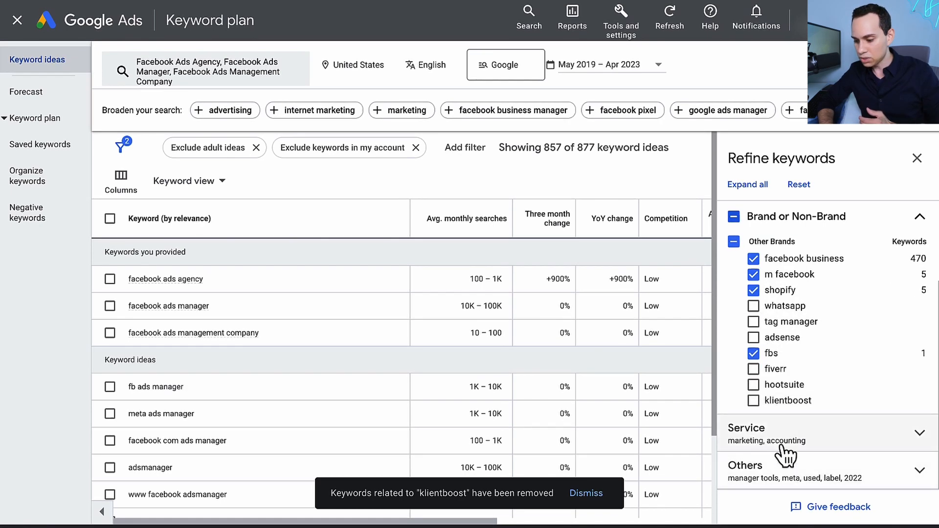
{"action": "left_click", "coordinate": [738, 433]}
{"action": "scroll", "coordinate": [809, 327], "scroll_direction": "down", "scroll_amount": 2}
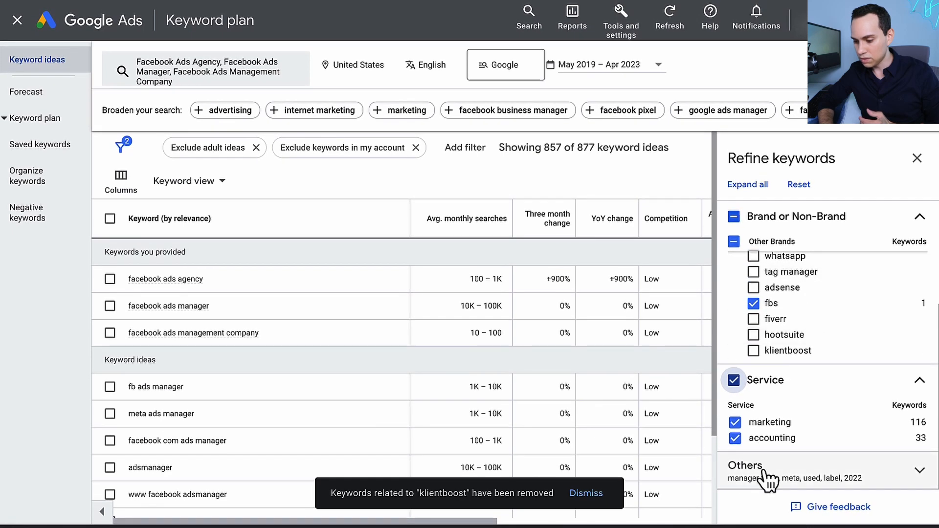
{"action": "left_click", "coordinate": [735, 439]}
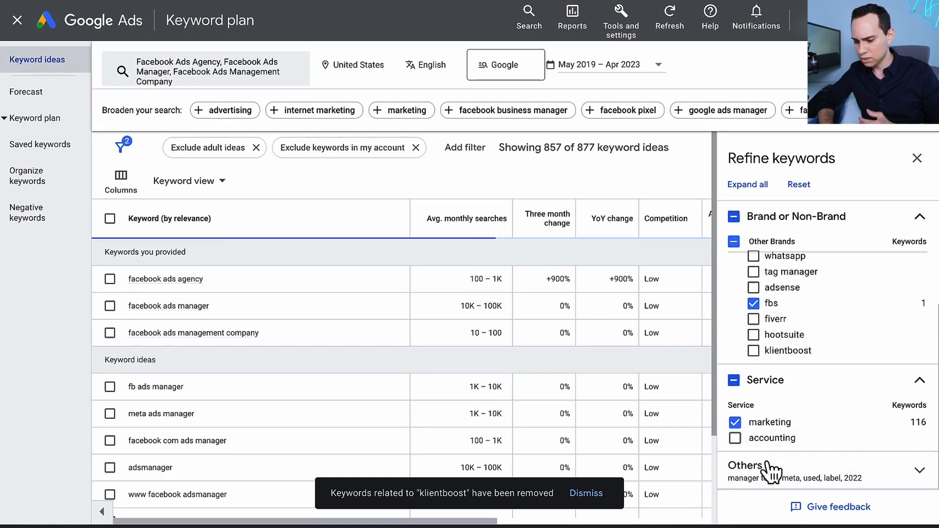
{"action": "left_click", "coordinate": [769, 467]}
{"action": "scroll", "coordinate": [779, 412], "scroll_direction": "down", "scroll_amount": 2}
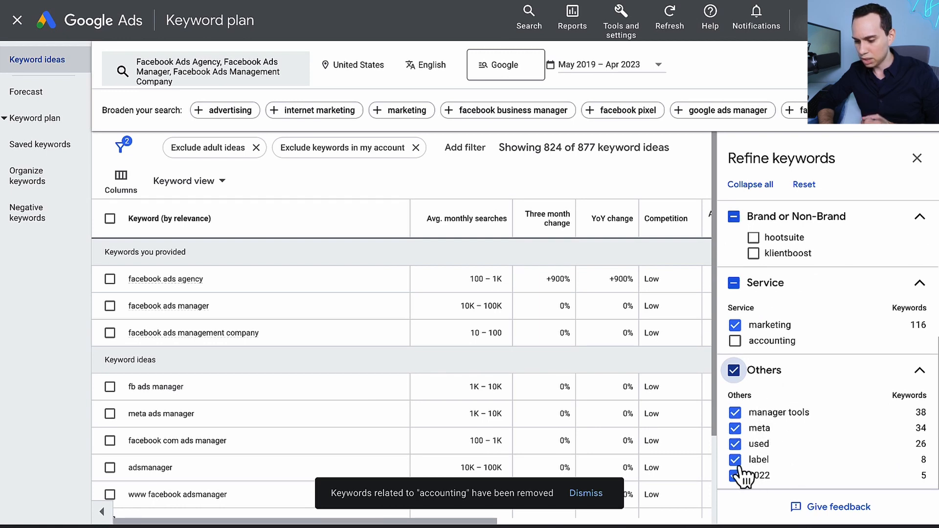
{"action": "left_click", "coordinate": [917, 161]}
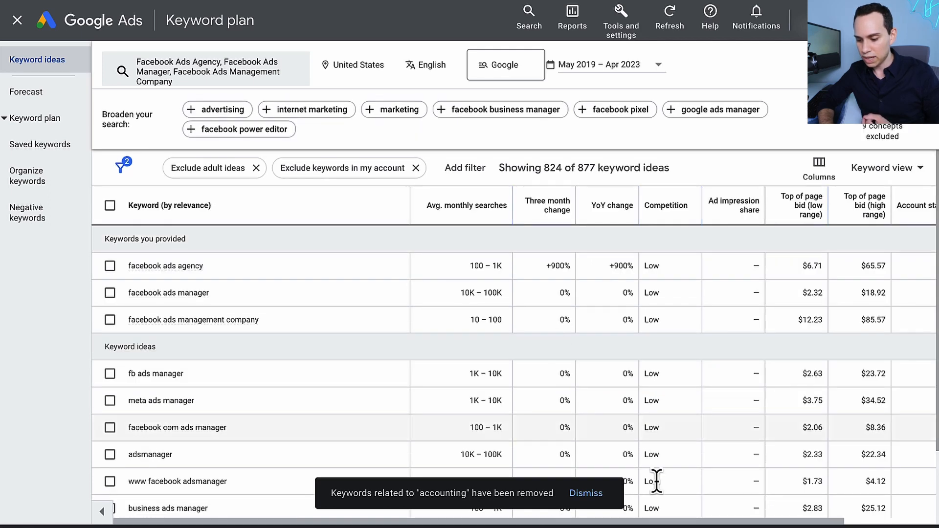
- Dismiss the removal notification and set the keyword ideas table to show 500 rows
{"action": "left_click", "coordinate": [587, 495]}
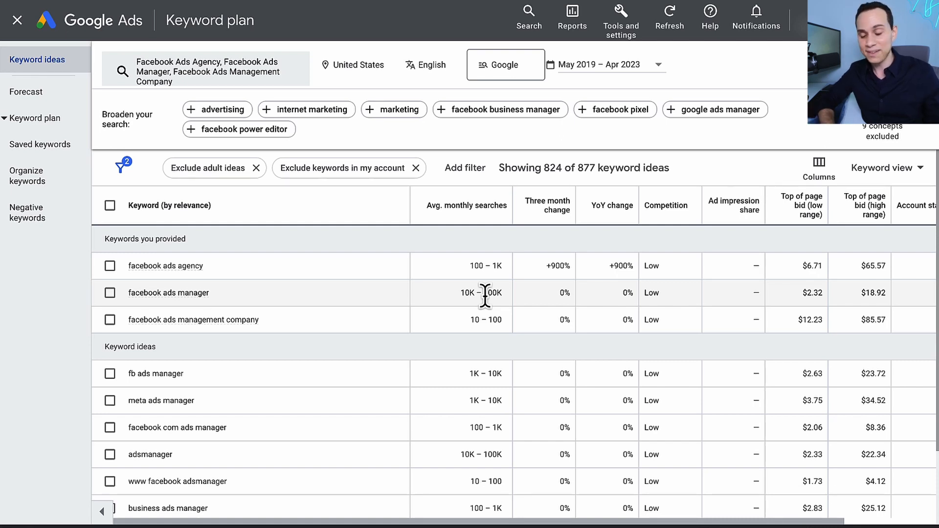
{"action": "scroll", "coordinate": [321, 347], "scroll_direction": "down", "scroll_amount": 2}
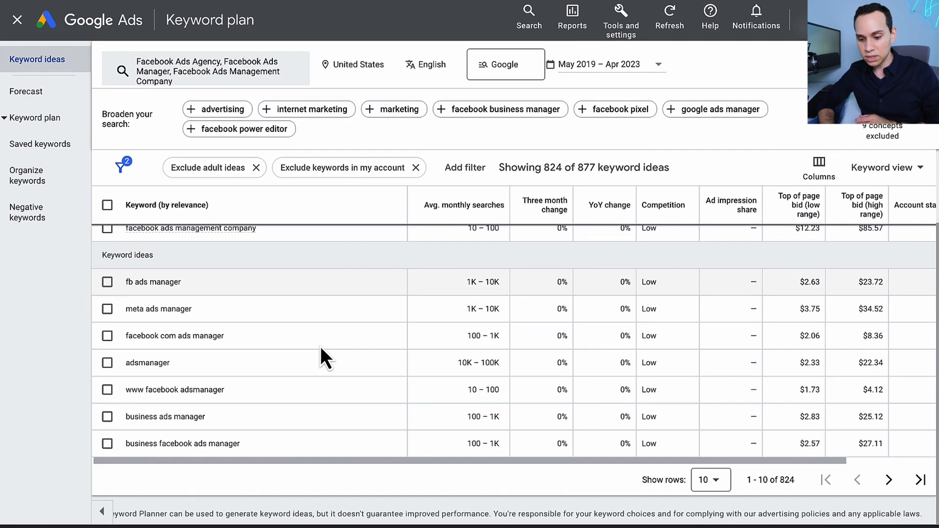
{"action": "scroll", "coordinate": [321, 347], "scroll_direction": "left", "scroll_amount": 1}
{"action": "left_click", "coordinate": [728, 486]}
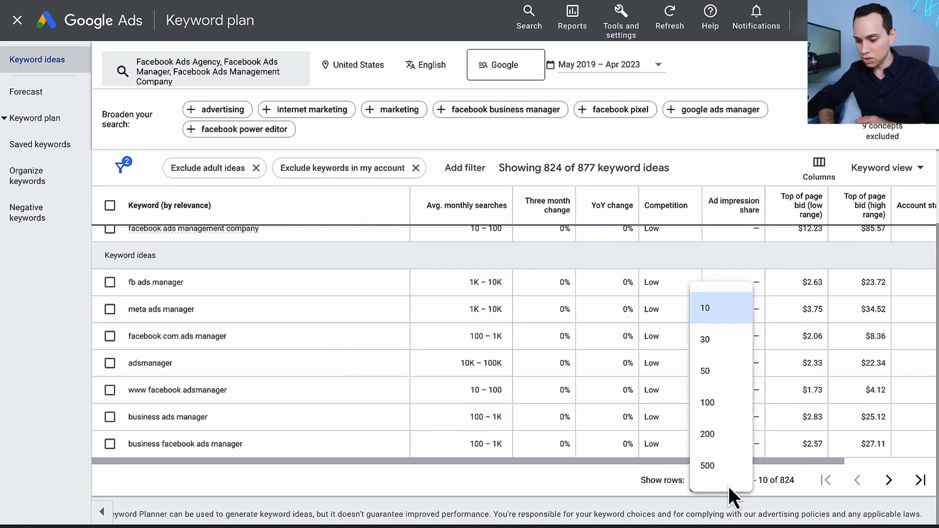
{"action": "left_click", "coordinate": [727, 467]}
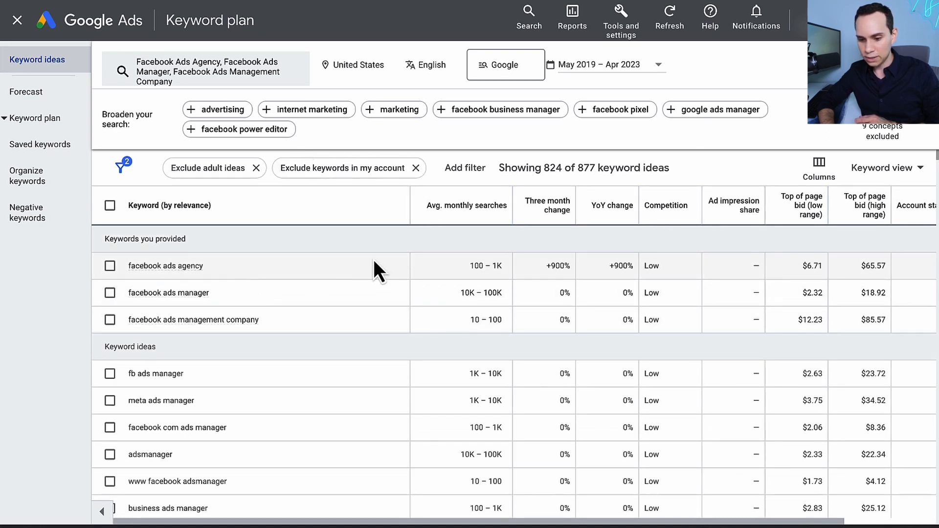
- Find and select the "facebook campaign manager" keyword idea
{"action": "scroll", "coordinate": [376, 259], "scroll_direction": "down", "scroll_amount": 2}
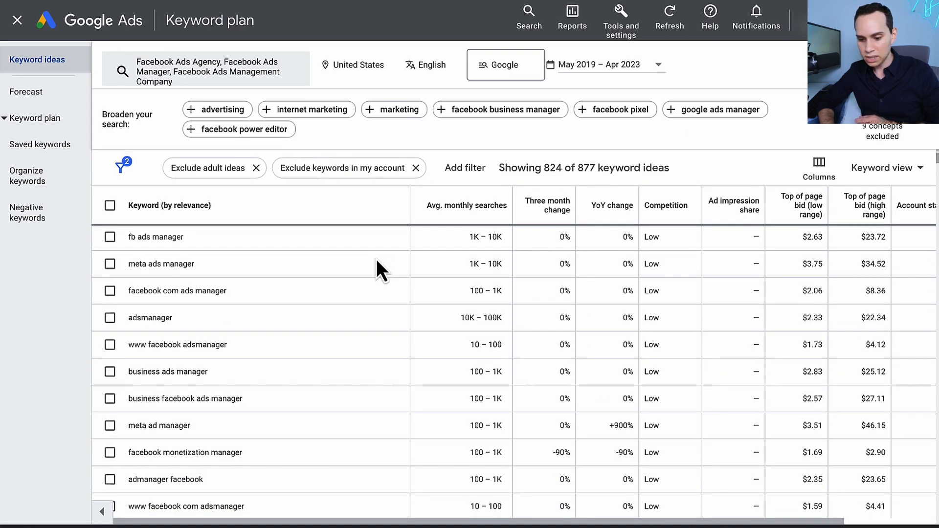
{"action": "scroll", "coordinate": [246, 305], "scroll_direction": "down", "scroll_amount": 1}
{"action": "scroll", "coordinate": [245, 303], "scroll_direction": "down", "scroll_amount": 1}
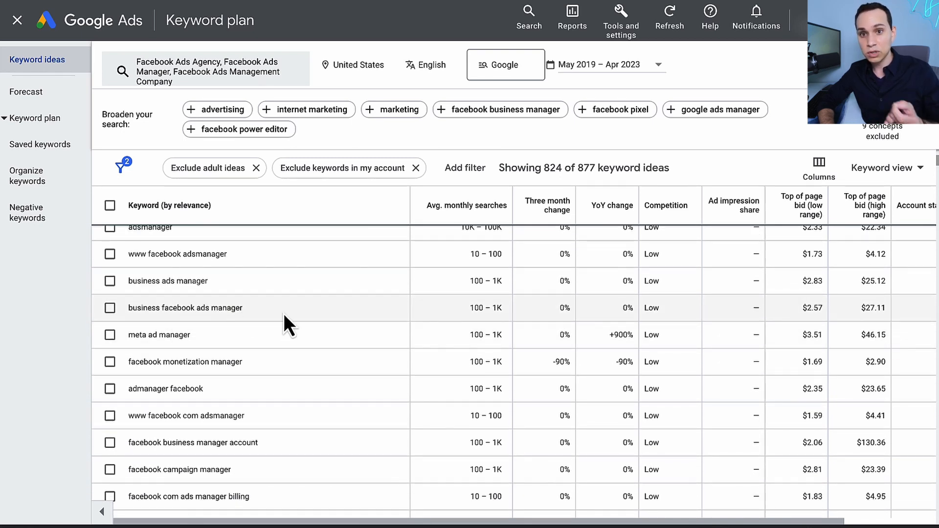
{"action": "scroll", "coordinate": [284, 315], "scroll_direction": "down", "scroll_amount": 1}
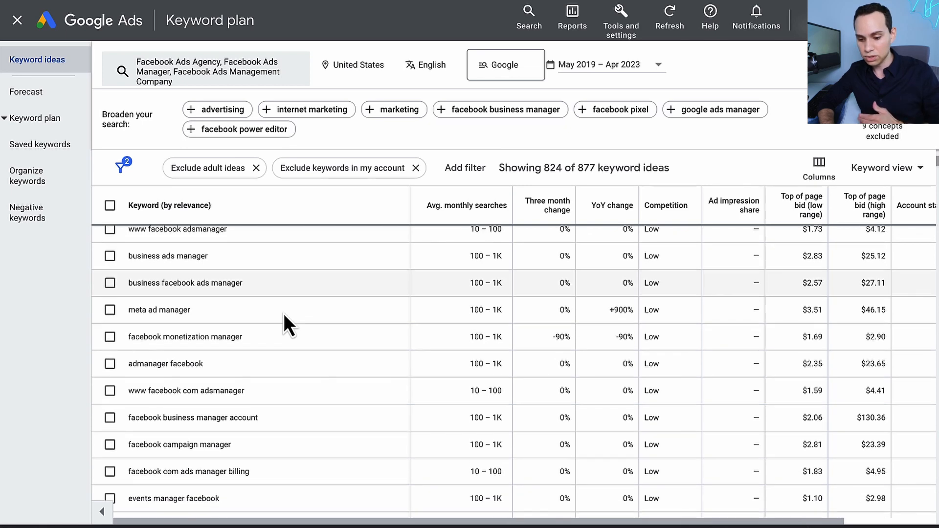
{"action": "scroll", "coordinate": [284, 312], "scroll_direction": "down", "scroll_amount": 3}
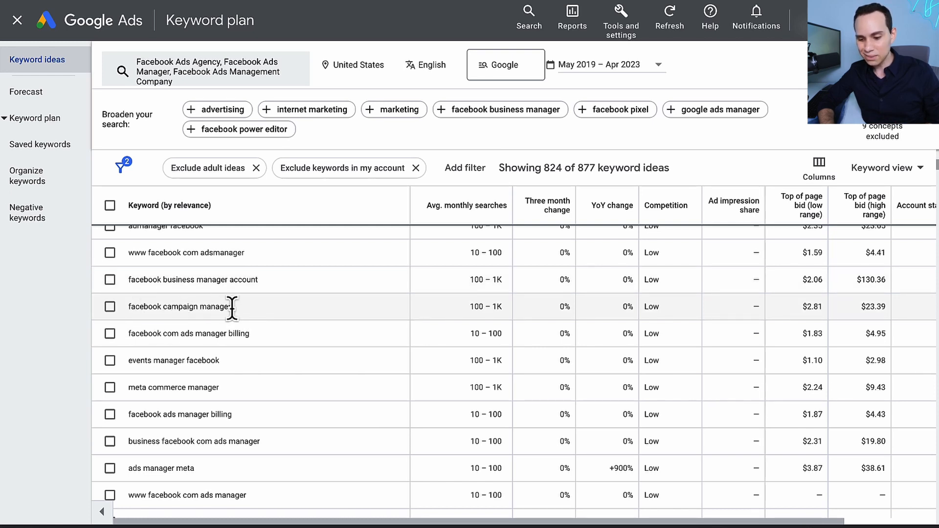
{"action": "left_click", "coordinate": [110, 307]}
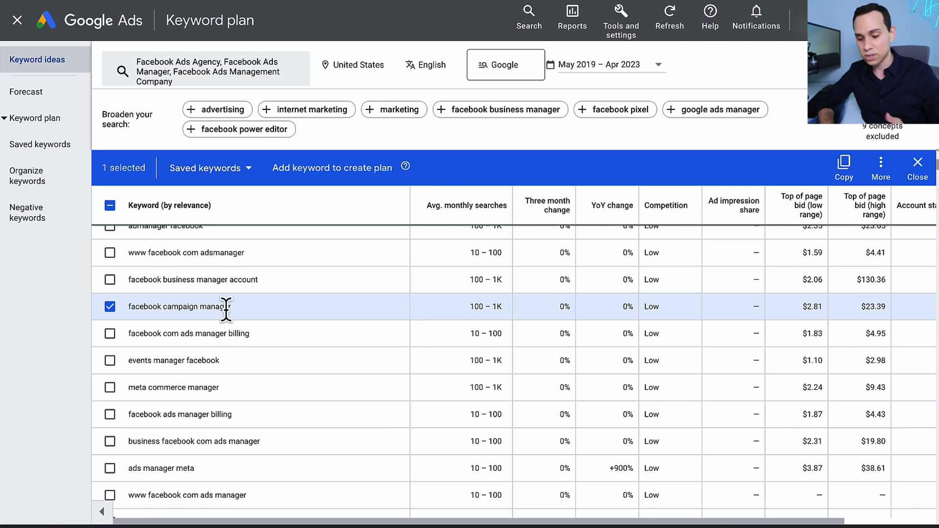
- Examine the keyword ideas through the end of the 500-row page and back, checking which agency and service terms are selected
{"action": "scroll", "coordinate": [224, 315], "scroll_direction": "down", "scroll_amount": 1}
{"action": "scroll", "coordinate": [225, 313], "scroll_direction": "down", "scroll_amount": 1}
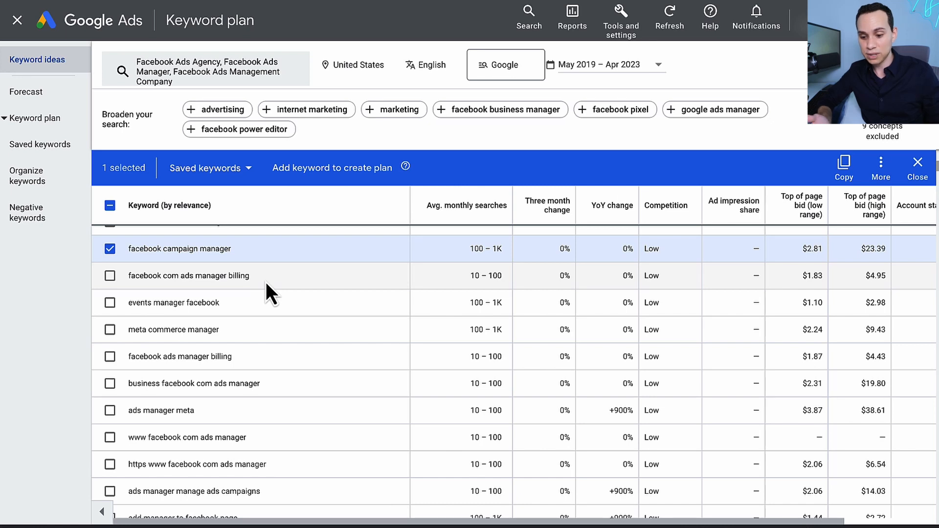
{"action": "scroll", "coordinate": [284, 313], "scroll_direction": "down", "scroll_amount": 1}
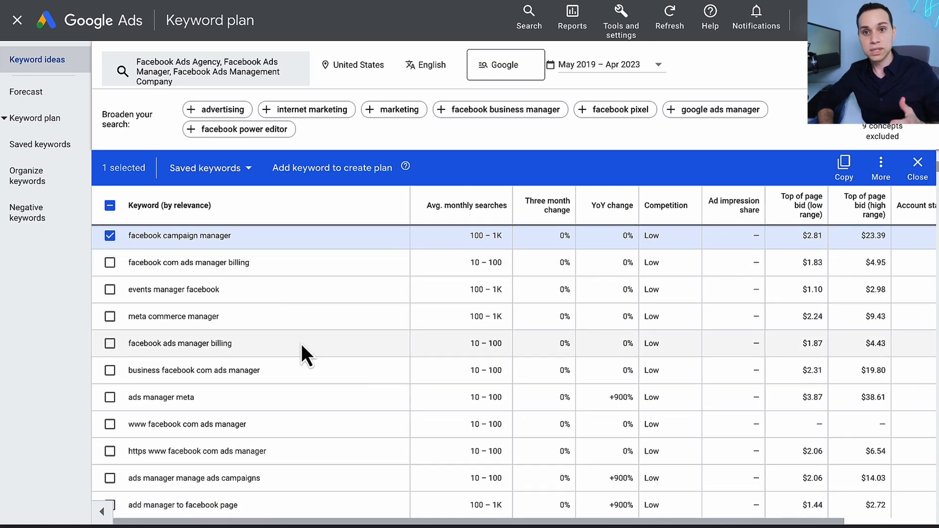
{"action": "scroll", "coordinate": [301, 344], "scroll_direction": "down", "scroll_amount": 5}
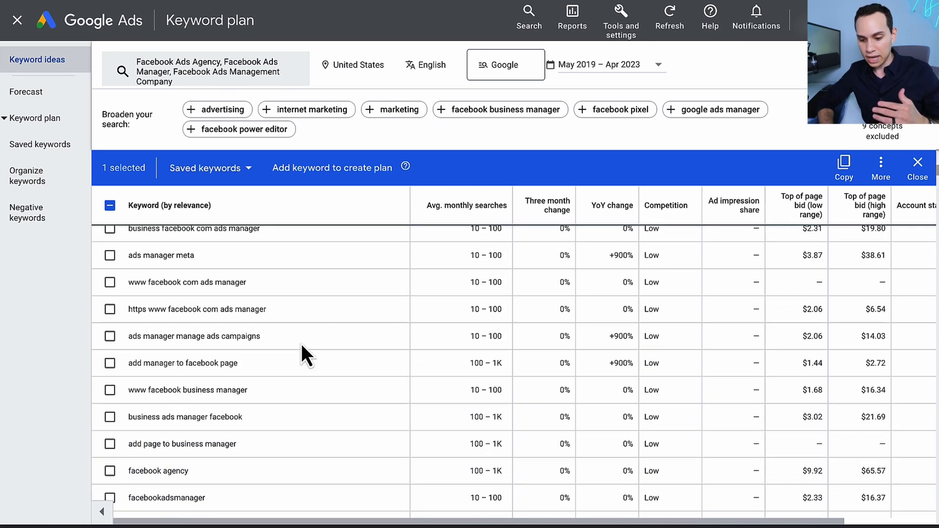
{"action": "scroll", "coordinate": [301, 344], "scroll_direction": "down", "scroll_amount": 2}
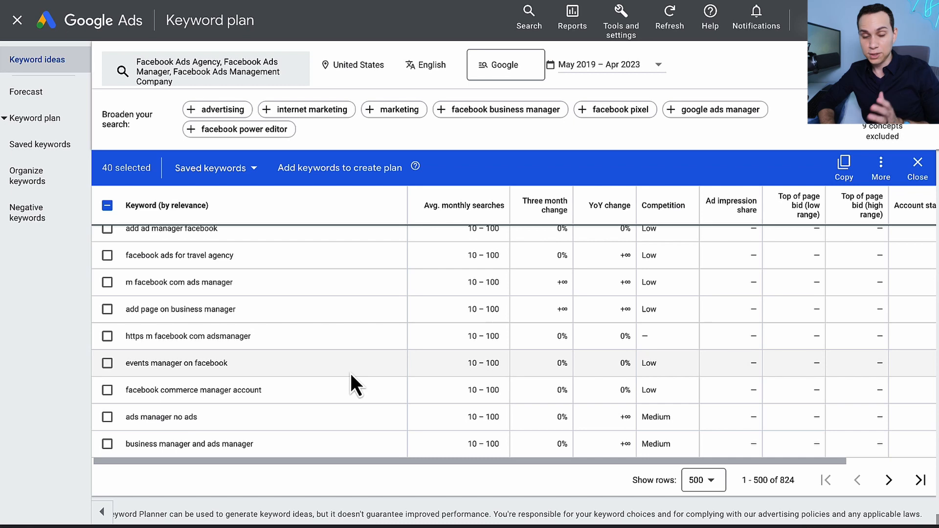
{"action": "scroll", "coordinate": [350, 373], "scroll_direction": "up", "scroll_amount": 2}
{"action": "scroll", "coordinate": [350, 374], "scroll_direction": "up", "scroll_amount": 12}
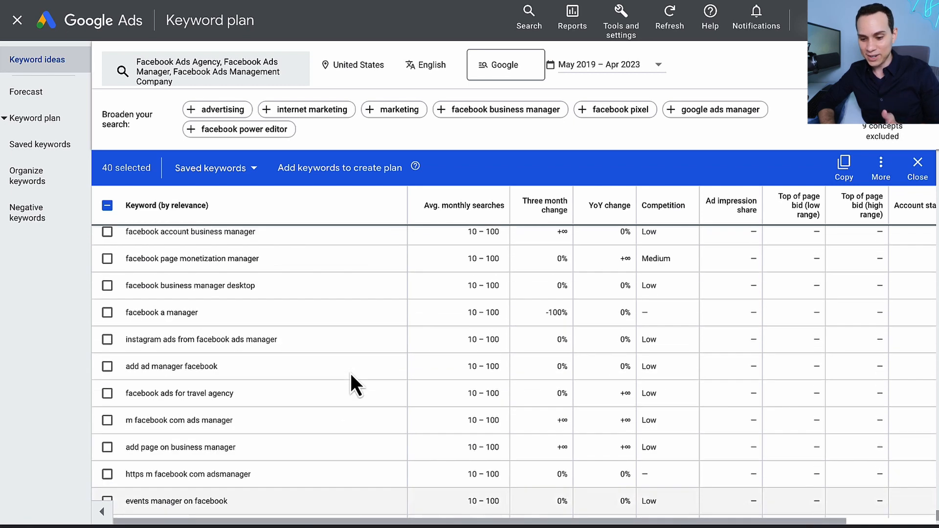
{"action": "scroll", "coordinate": [350, 374], "scroll_direction": "up", "scroll_amount": 15}
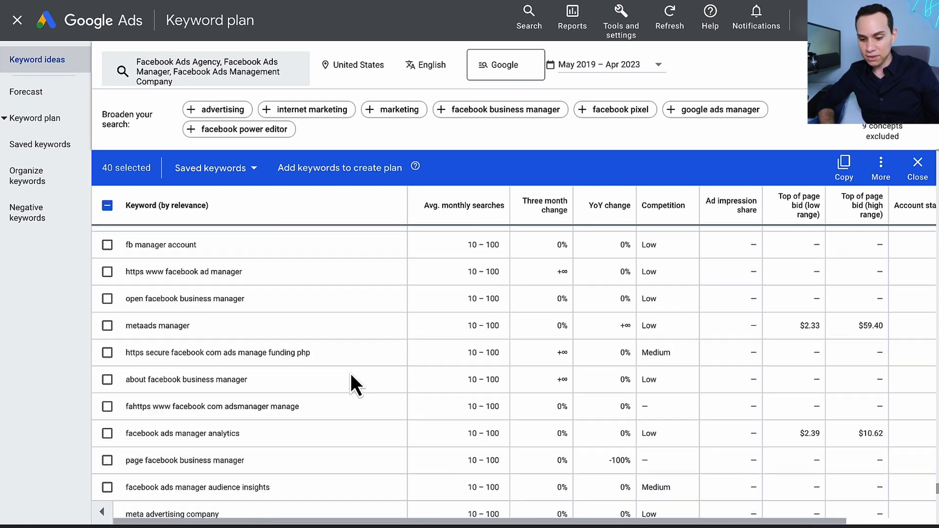
{"action": "scroll", "coordinate": [351, 376], "scroll_direction": "up", "scroll_amount": 15}
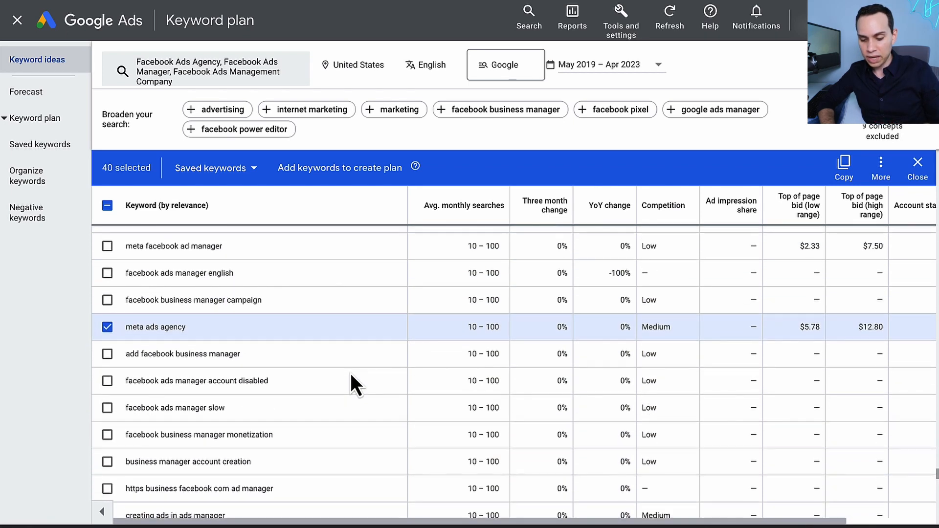
{"action": "scroll", "coordinate": [350, 374], "scroll_direction": "up", "scroll_amount": 15}
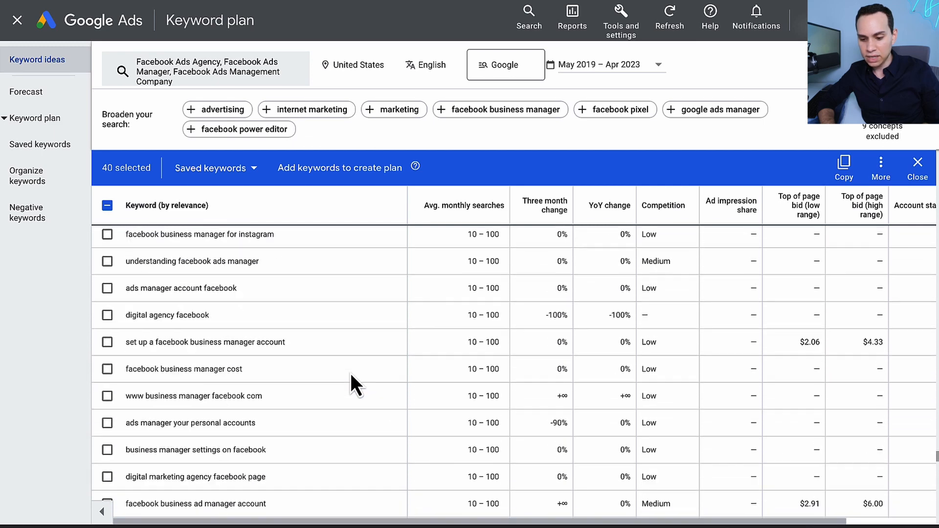
{"action": "scroll", "coordinate": [350, 373], "scroll_direction": "up", "scroll_amount": 15}
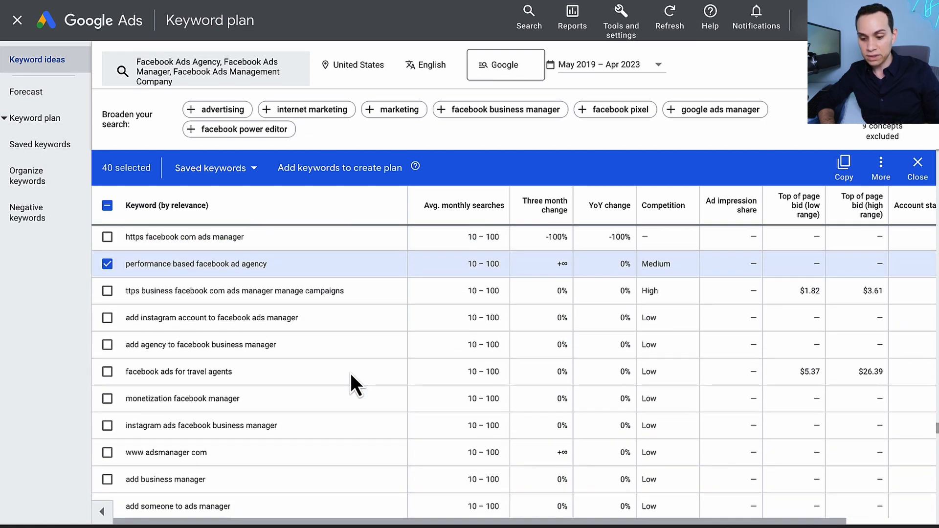
{"action": "scroll", "coordinate": [350, 373], "scroll_direction": "up", "scroll_amount": 15}
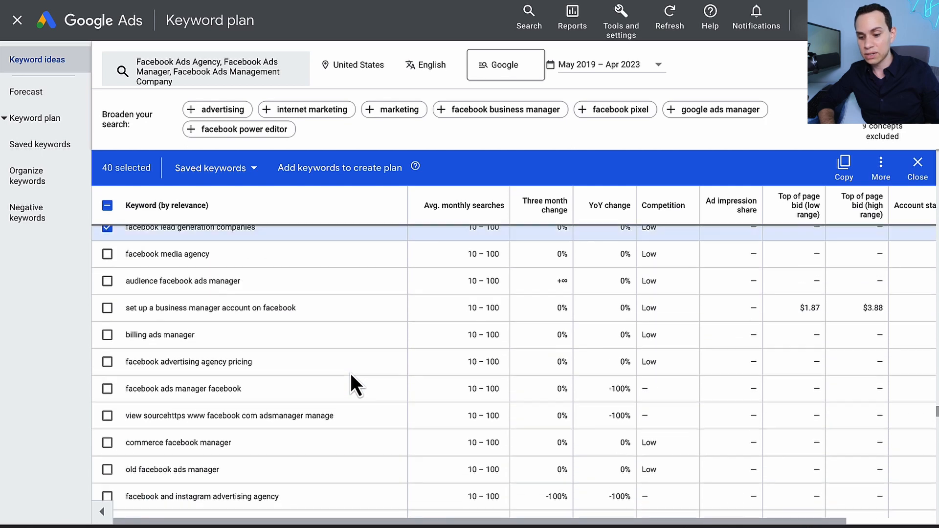
{"action": "scroll", "coordinate": [350, 374], "scroll_direction": "up", "scroll_amount": 2}
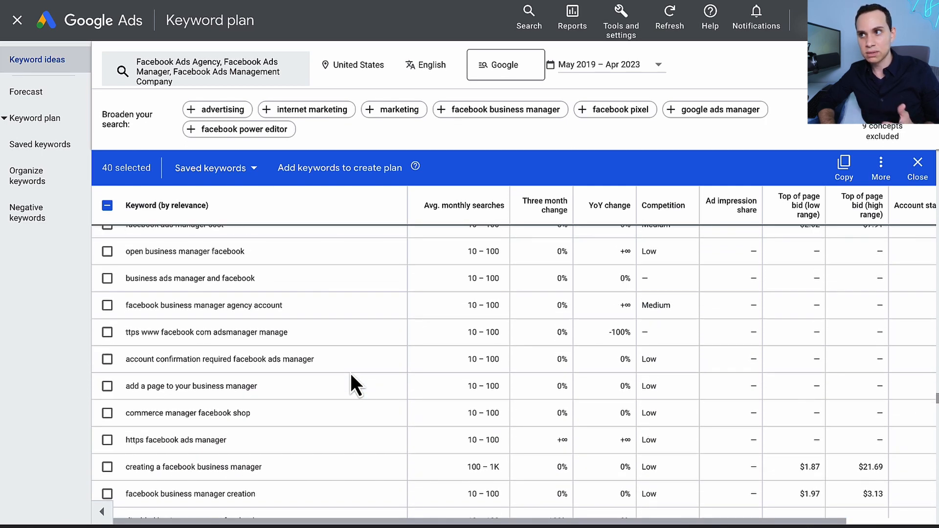
{"action": "scroll", "coordinate": [350, 373], "scroll_direction": "up", "scroll_amount": 5}
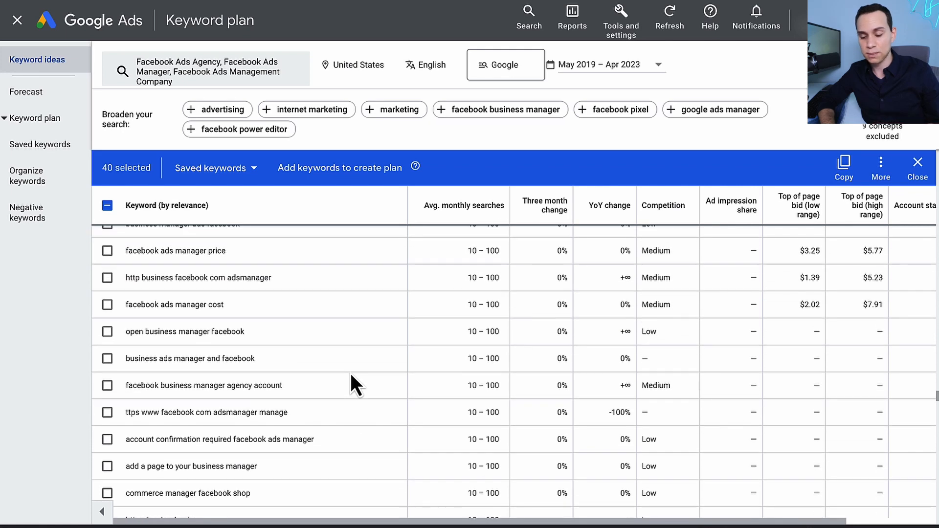
{"action": "scroll", "coordinate": [350, 374], "scroll_direction": "up", "scroll_amount": 3}
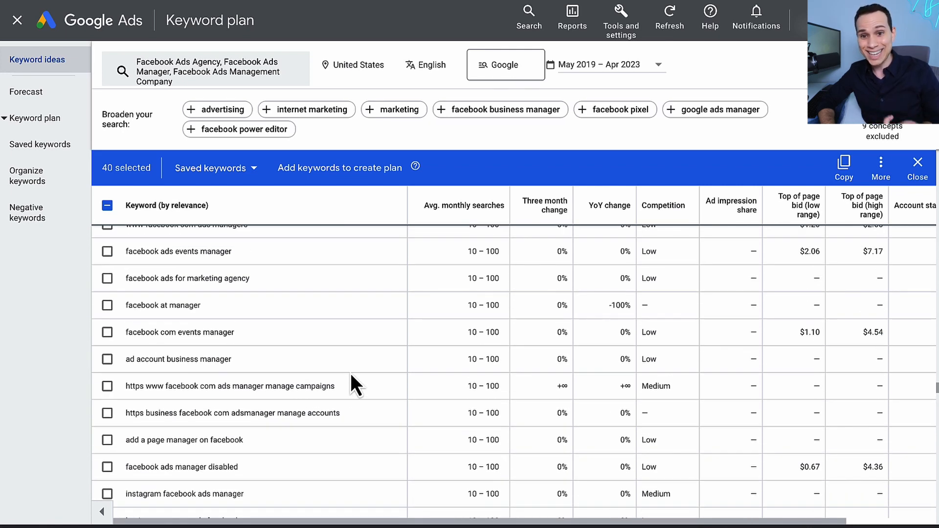
{"action": "scroll", "coordinate": [350, 374], "scroll_direction": "up", "scroll_amount": 3}
{"action": "scroll", "coordinate": [350, 373], "scroll_direction": "up", "scroll_amount": 9}
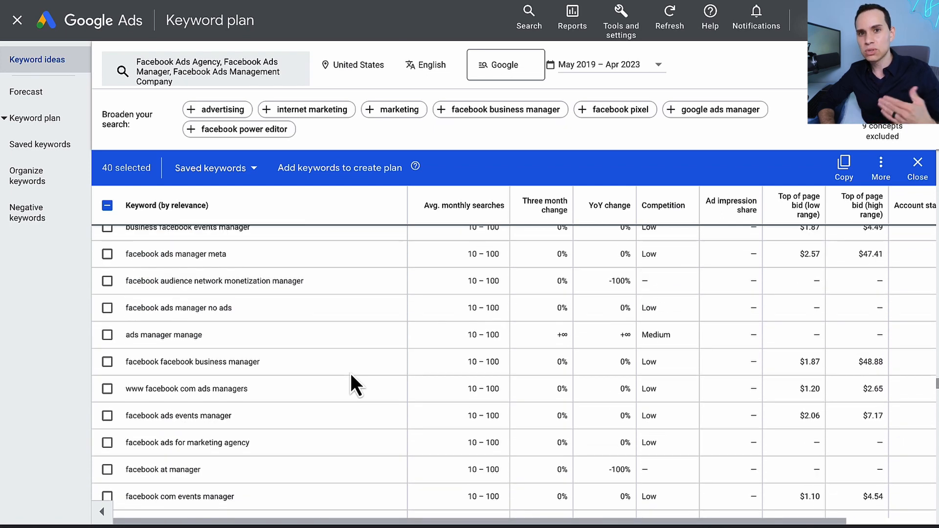
{"action": "scroll", "coordinate": [350, 374], "scroll_direction": "up", "scroll_amount": 5}
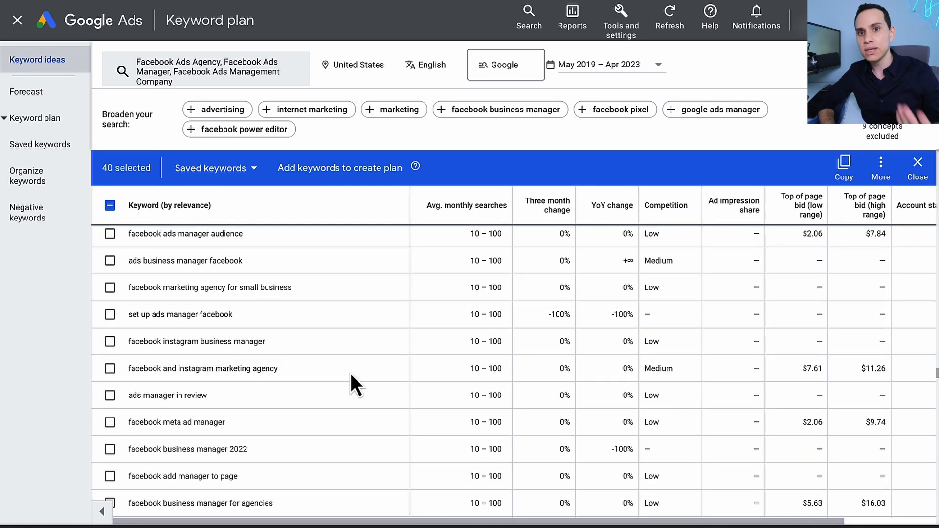
{"action": "scroll", "coordinate": [350, 373], "scroll_direction": "up", "scroll_amount": 12}
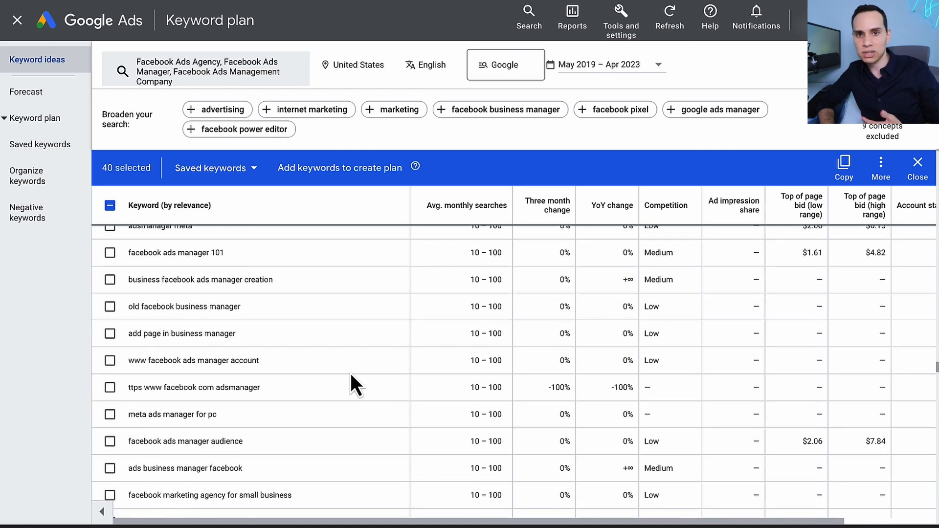
{"action": "scroll", "coordinate": [350, 373], "scroll_direction": "up", "scroll_amount": 12}
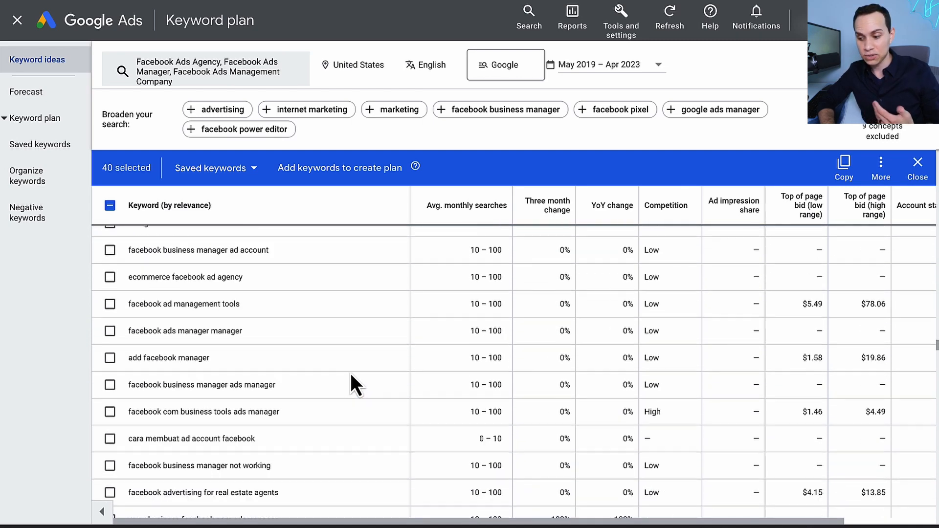
- Add all the selected keyword ideas to the keyword plan
{"action": "scroll", "coordinate": [321, 307], "scroll_direction": "down", "scroll_amount": 10}
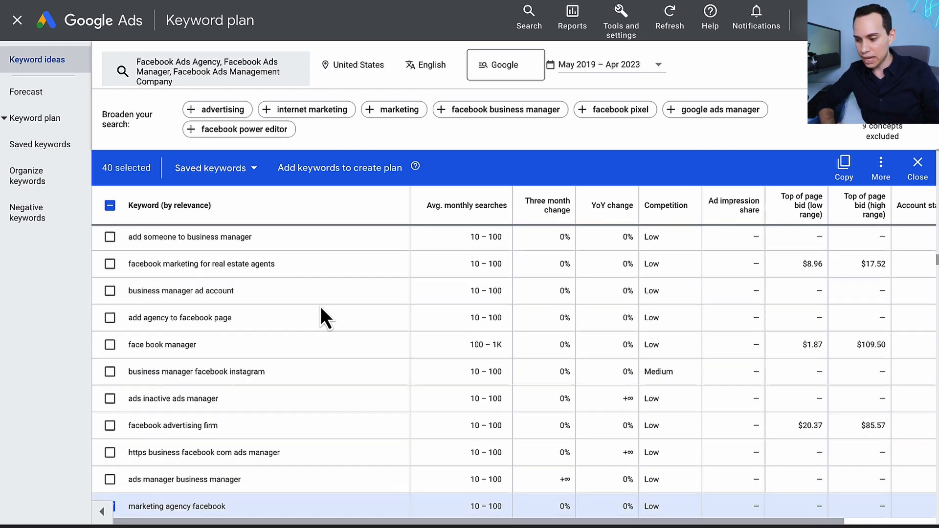
{"action": "scroll", "coordinate": [341, 307], "scroll_direction": "up", "scroll_amount": 10}
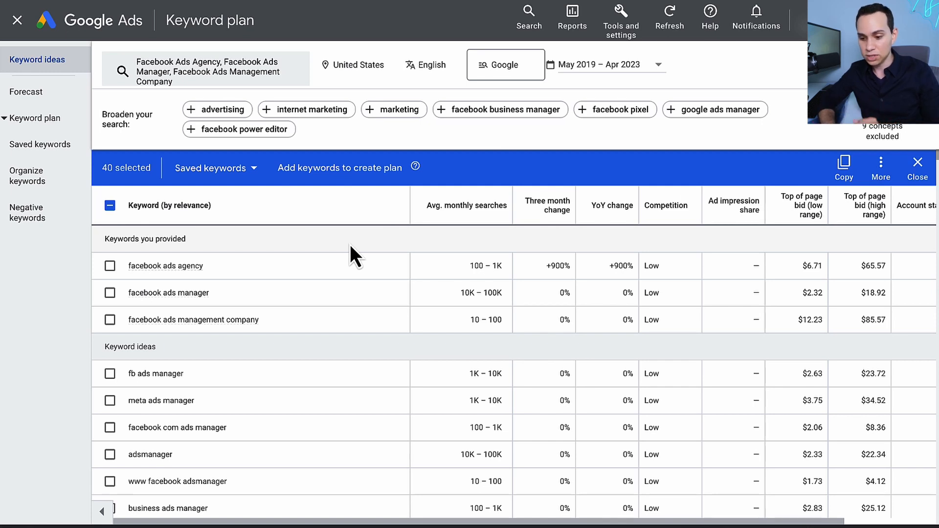
{"action": "left_click", "coordinate": [332, 171]}
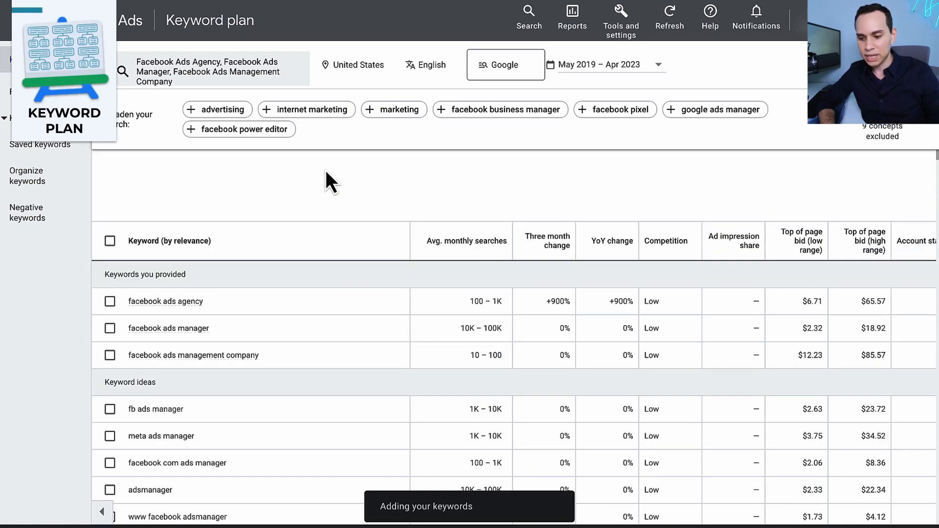
- Go to the last page of keyword ideas and look through the remaining suggestions
{"action": "scroll", "coordinate": [410, 298], "scroll_direction": "down", "scroll_amount": 15}
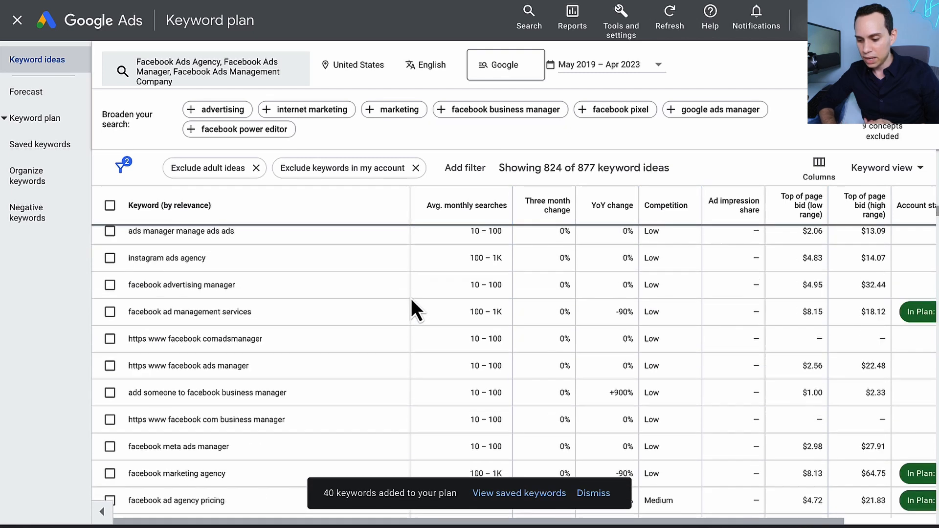
{"action": "scroll", "coordinate": [411, 299], "scroll_direction": "down", "scroll_amount": 5}
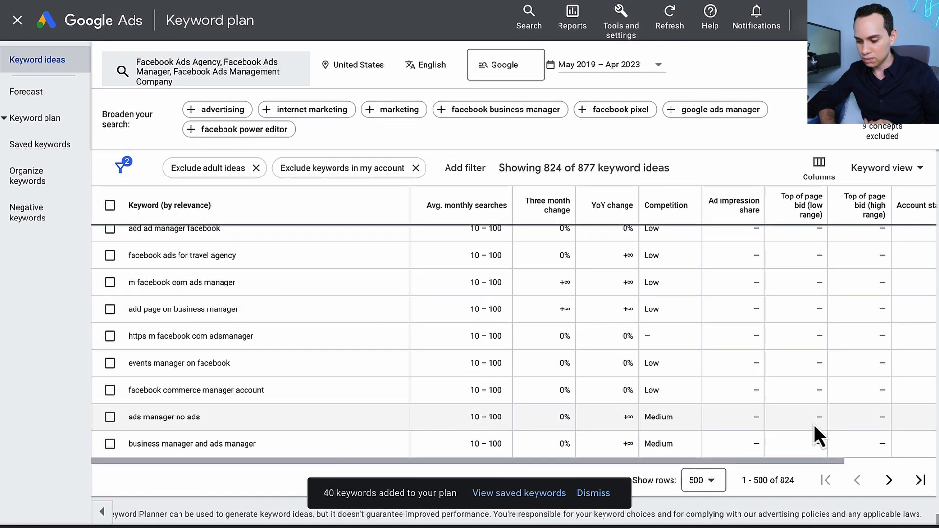
{"action": "left_click", "coordinate": [919, 481]}
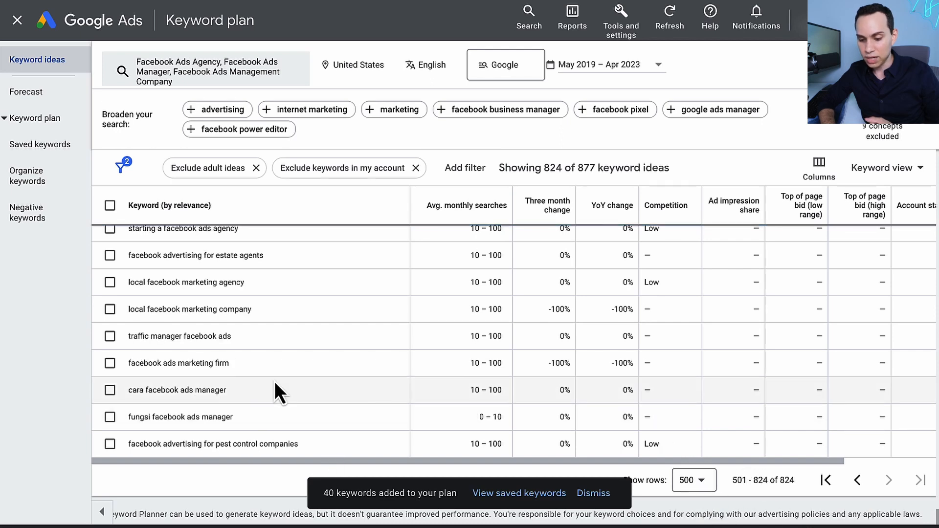
{"action": "scroll", "coordinate": [274, 380], "scroll_direction": "up", "scroll_amount": 10}
{"action": "scroll", "coordinate": [288, 300], "scroll_direction": "up", "scroll_amount": 10}
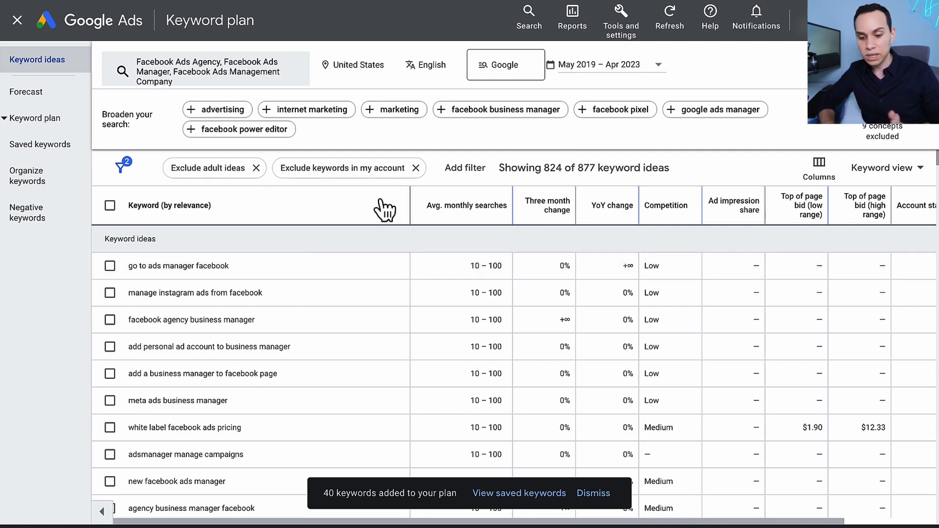
- Open the plan's saved keywords and review the list of added terms
{"action": "left_click", "coordinate": [50, 124]}
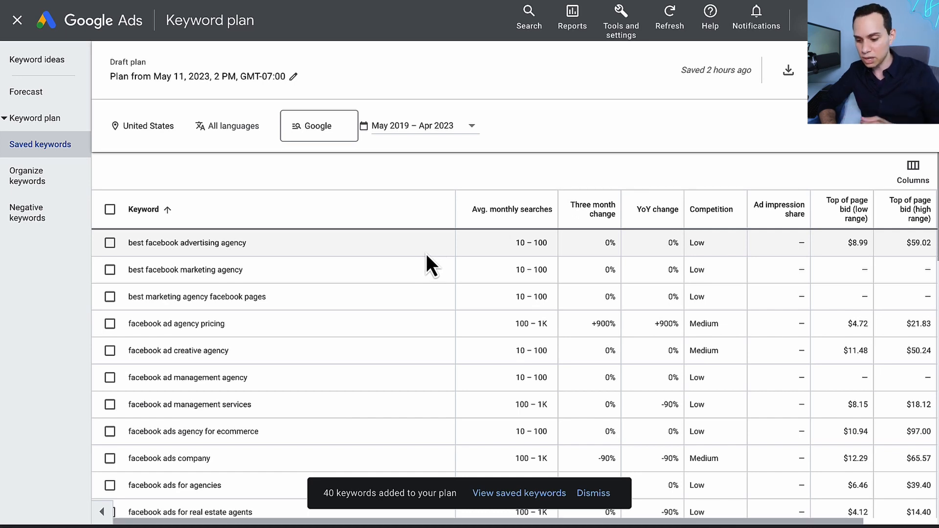
{"action": "scroll", "coordinate": [426, 253], "scroll_direction": "down", "scroll_amount": 3}
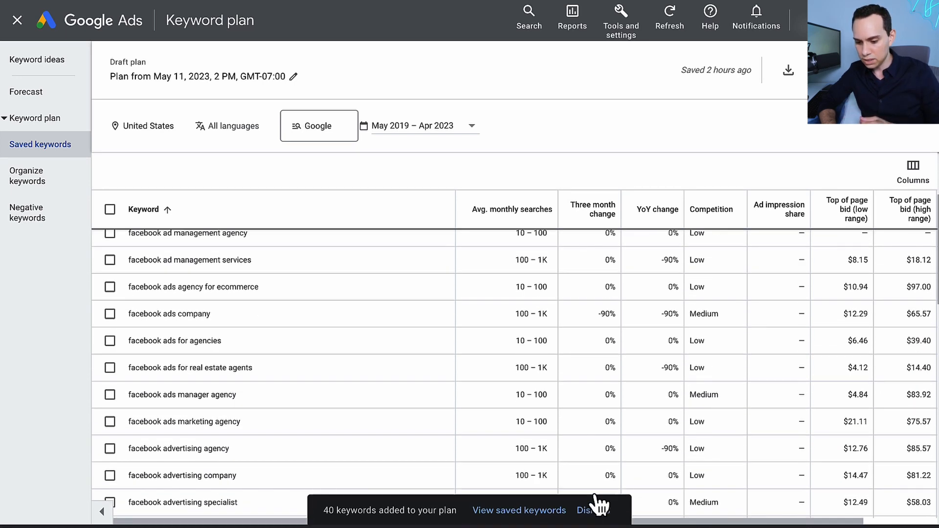
- Dismiss the added-keywords notice and review the full list of saved keywords with their search volumes and bids
{"action": "left_click", "coordinate": [594, 493]}
{"action": "scroll", "coordinate": [253, 342], "scroll_direction": "down", "scroll_amount": 5}
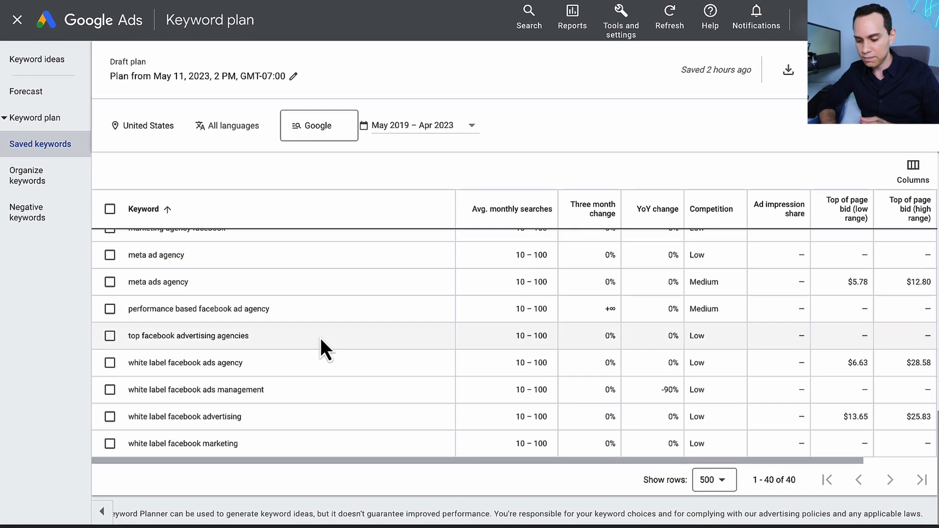
{"action": "scroll", "coordinate": [391, 346], "scroll_direction": "up", "scroll_amount": 15}
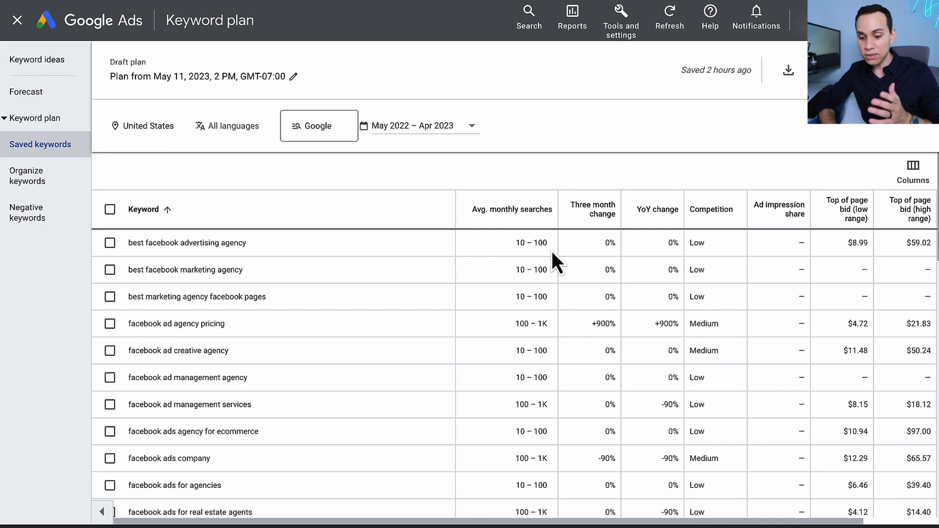
{"action": "scroll", "coordinate": [460, 306], "scroll_direction": "down", "scroll_amount": 15}
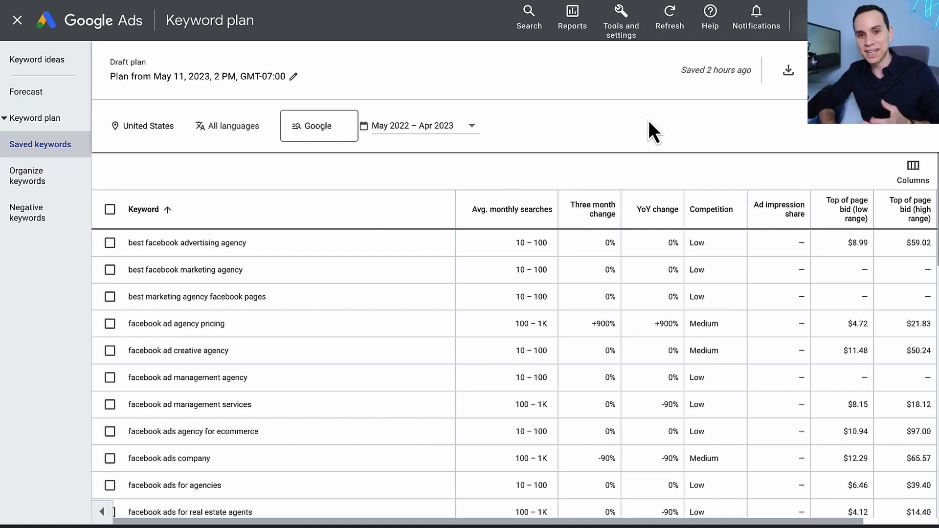
{"action": "left_click_drag", "start_coordinate": [678, 71], "coordinate": [747, 72]}
{"action": "left_click", "coordinate": [715, 73]}
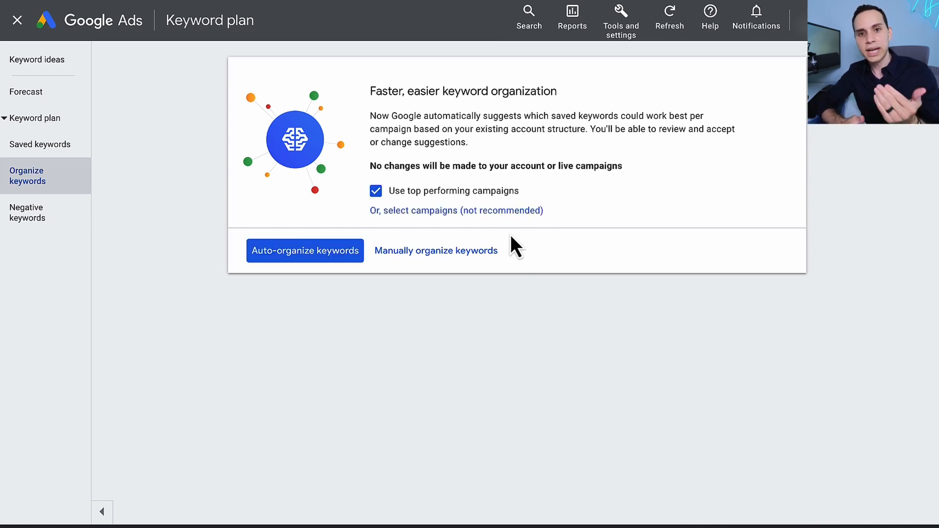
- Auto-organize the saved keywords using Ad group 1 of the F151| Leads: FB Ads | US | SA | CPC campaign and proceed to the review
{"action": "left_click", "coordinate": [501, 211]}
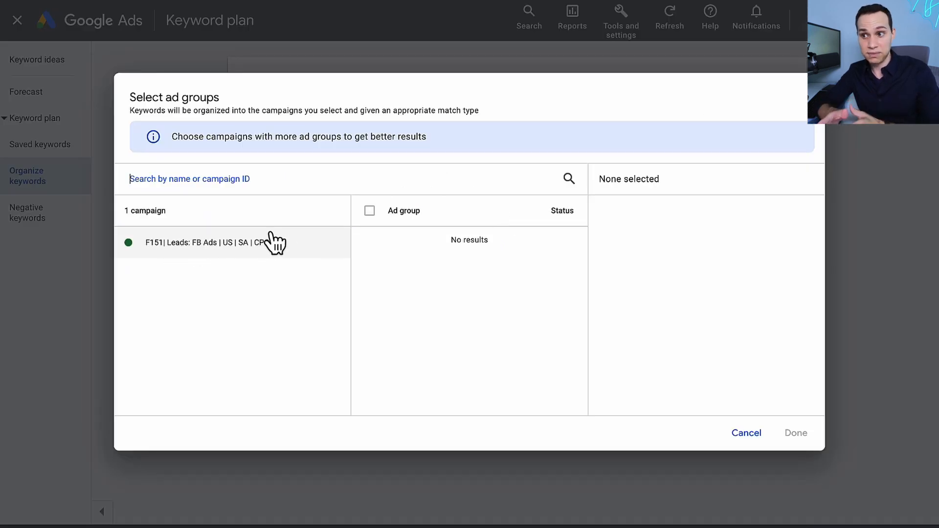
{"action": "left_click", "coordinate": [323, 247]}
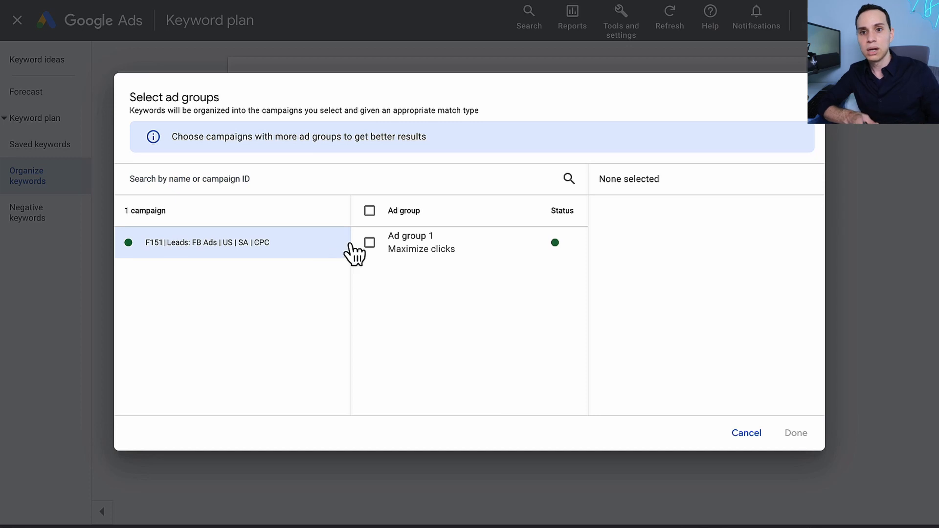
{"action": "left_click", "coordinate": [482, 251]}
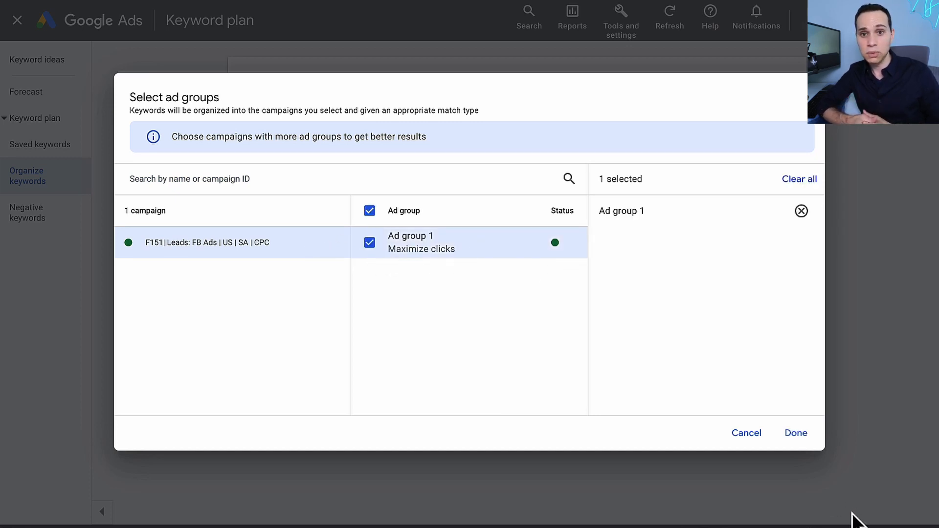
{"action": "left_click", "coordinate": [795, 434]}
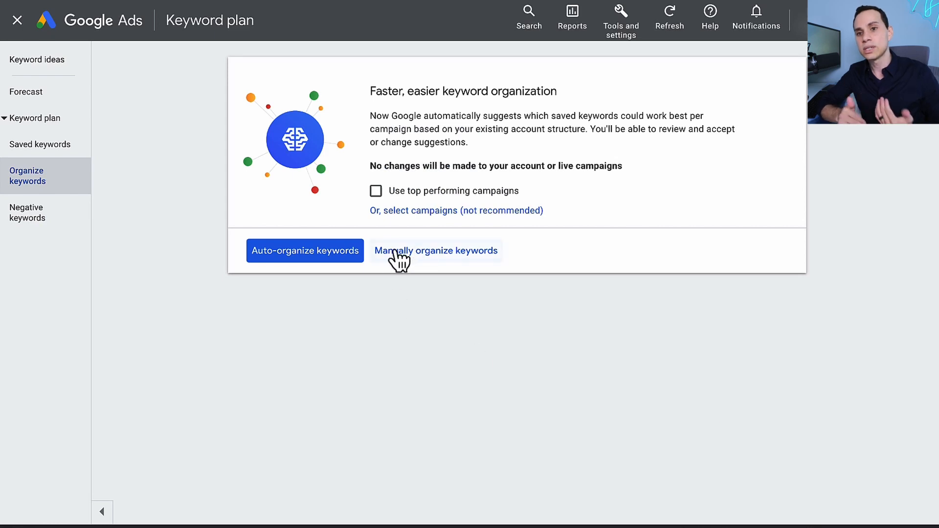
{"action": "left_click", "coordinate": [309, 257]}
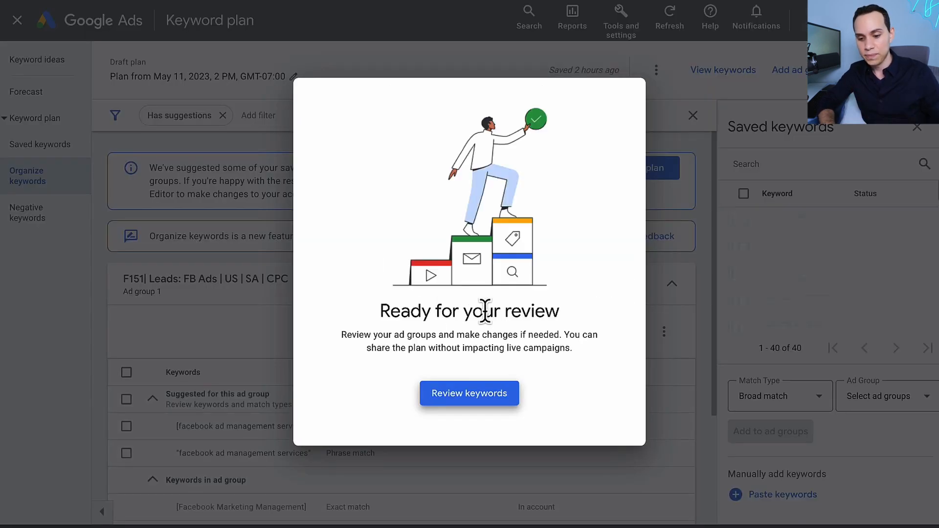
{"action": "key", "text": "Return"}
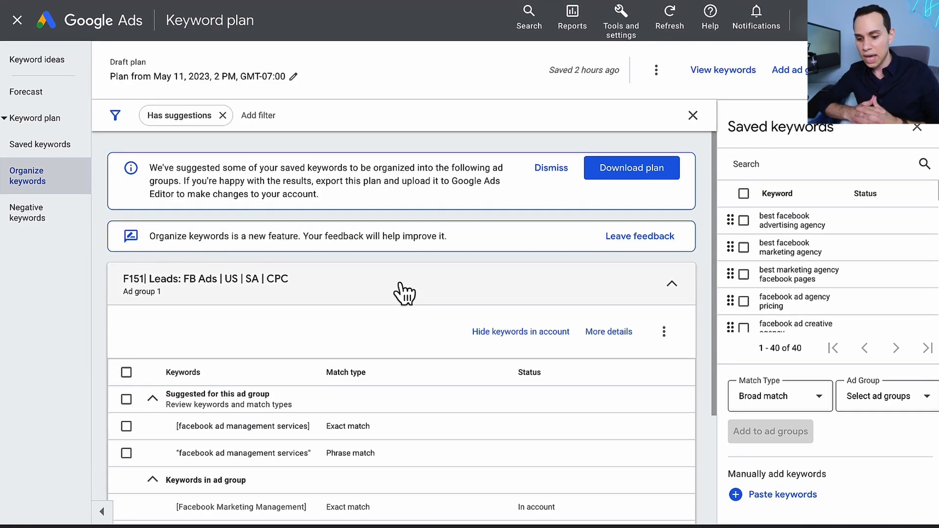
- Examine the keywords and match types suggested for Ad group 1, comparing them with its existing keywords and the saved keyword list
{"action": "scroll", "coordinate": [400, 284], "scroll_direction": "down", "scroll_amount": 3}
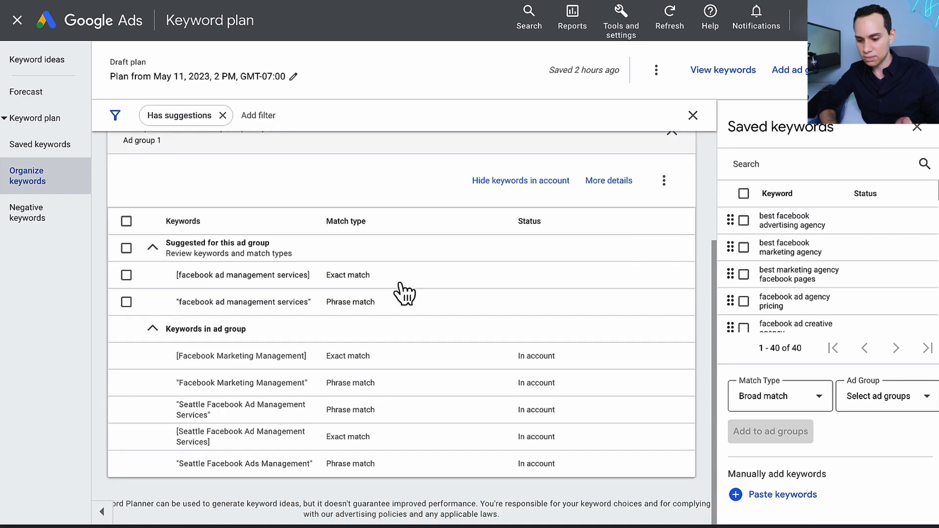
{"action": "scroll", "coordinate": [398, 280], "scroll_direction": "up", "scroll_amount": 3}
{"action": "scroll", "coordinate": [398, 281], "scroll_direction": "down", "scroll_amount": 3}
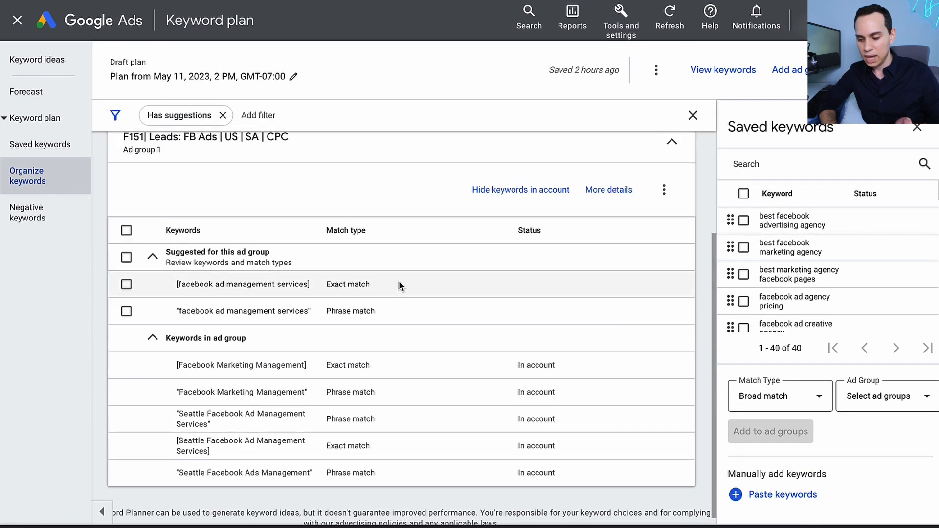
{"action": "scroll", "coordinate": [440, 225], "scroll_direction": "up", "scroll_amount": 3}
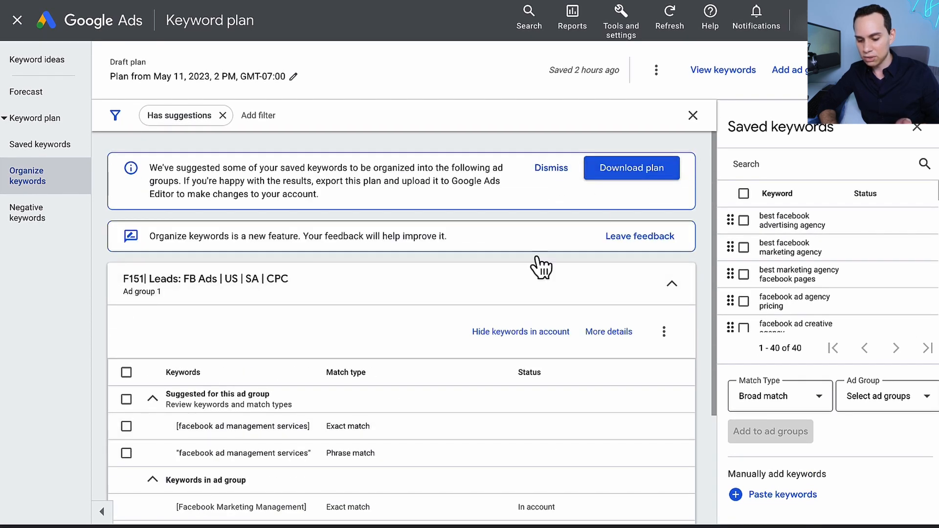
{"action": "scroll", "coordinate": [427, 332], "scroll_direction": "down", "scroll_amount": 2}
{"action": "scroll", "coordinate": [427, 324], "scroll_direction": "down", "scroll_amount": 2}
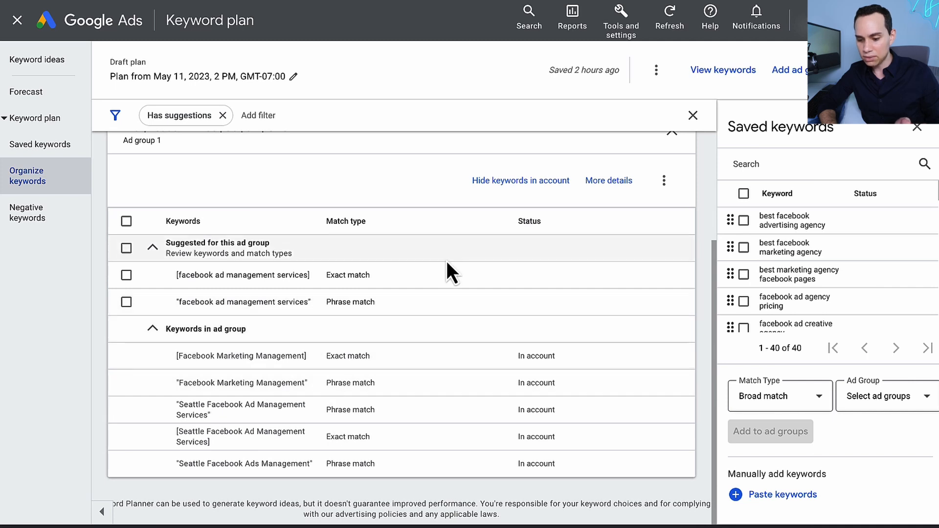
{"action": "scroll", "coordinate": [805, 233], "scroll_direction": "down", "scroll_amount": 3}
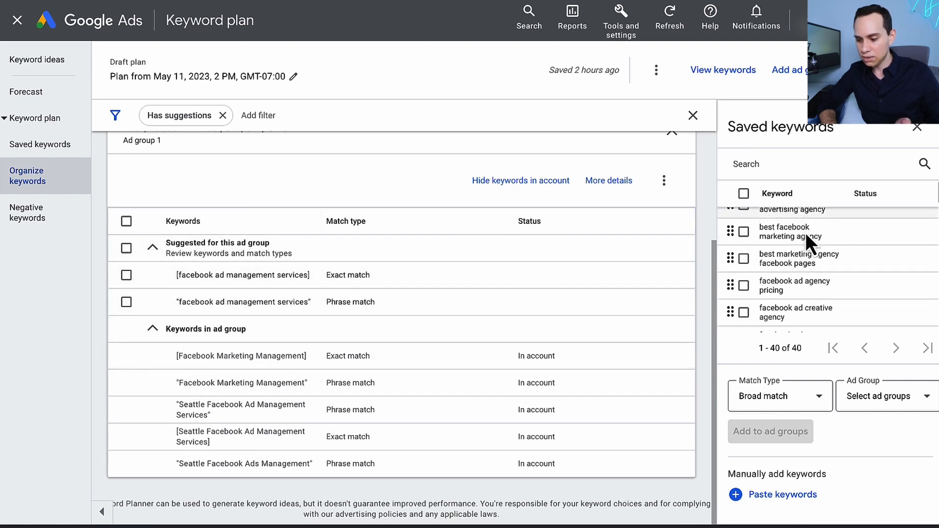
{"action": "scroll", "coordinate": [805, 233], "scroll_direction": "down", "scroll_amount": 6}
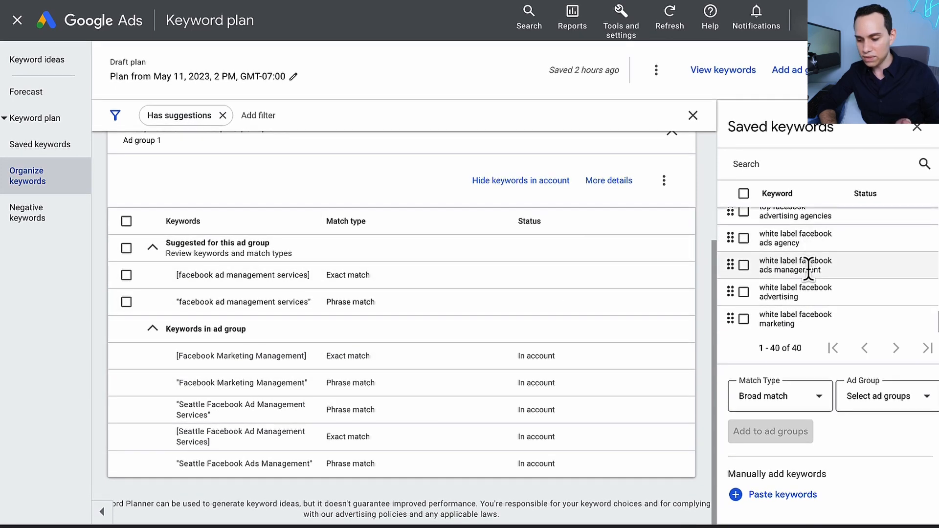
{"action": "scroll", "coordinate": [875, 244], "scroll_direction": "up", "scroll_amount": 9}
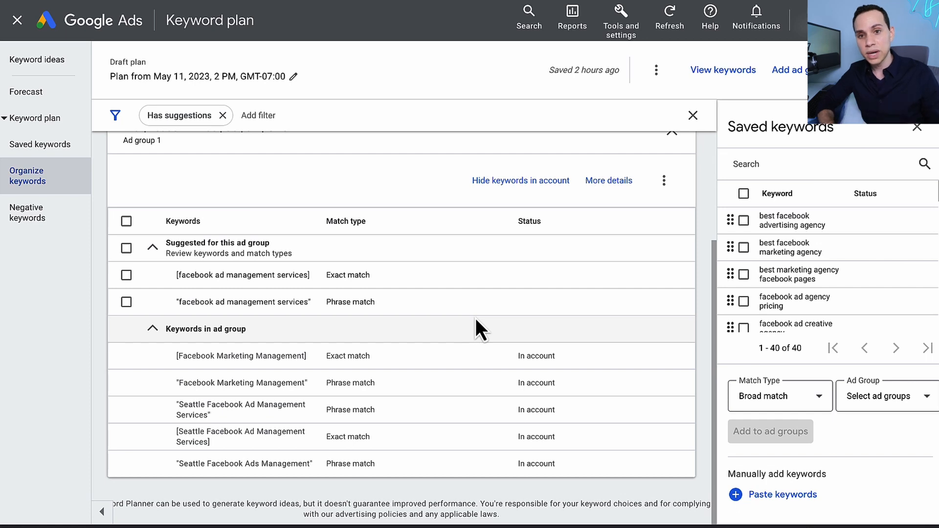
{"action": "scroll", "coordinate": [267, 335], "scroll_direction": "up", "scroll_amount": 3}
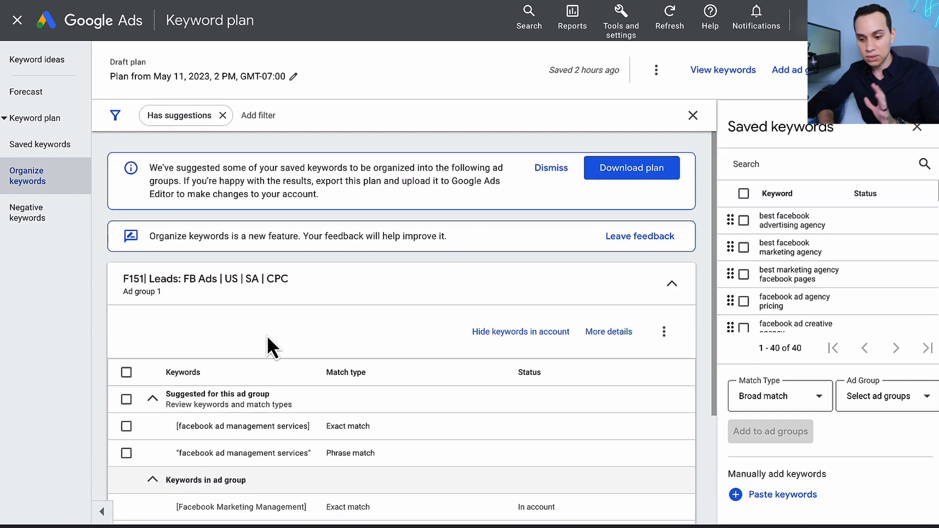
- Export the plan's saved keywords to Google Sheets and open the resulting spreadsheet
{"action": "left_click", "coordinate": [80, 155]}
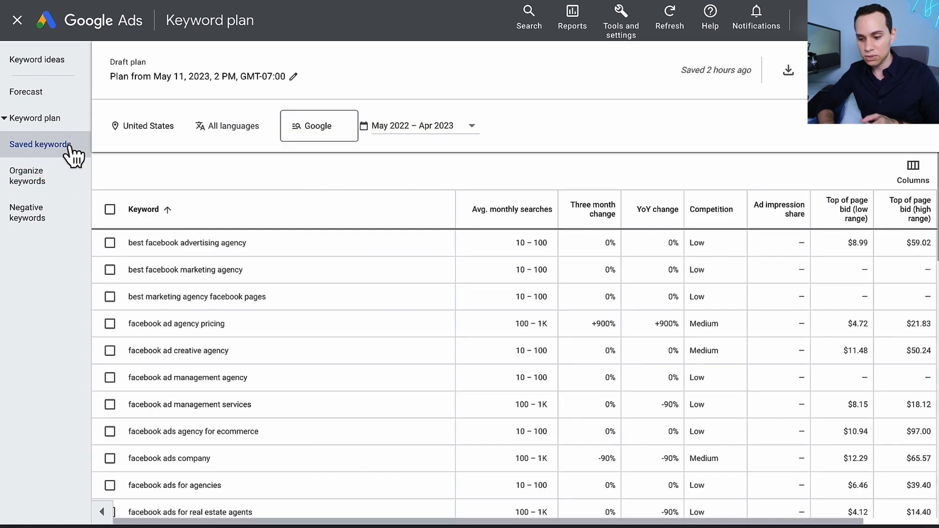
{"action": "left_click", "coordinate": [789, 70]}
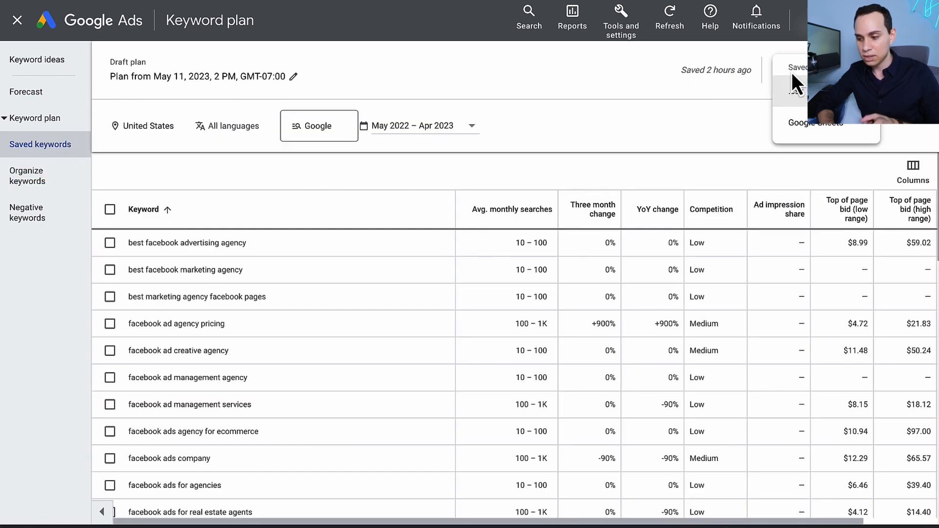
{"action": "left_click", "coordinate": [817, 123]}
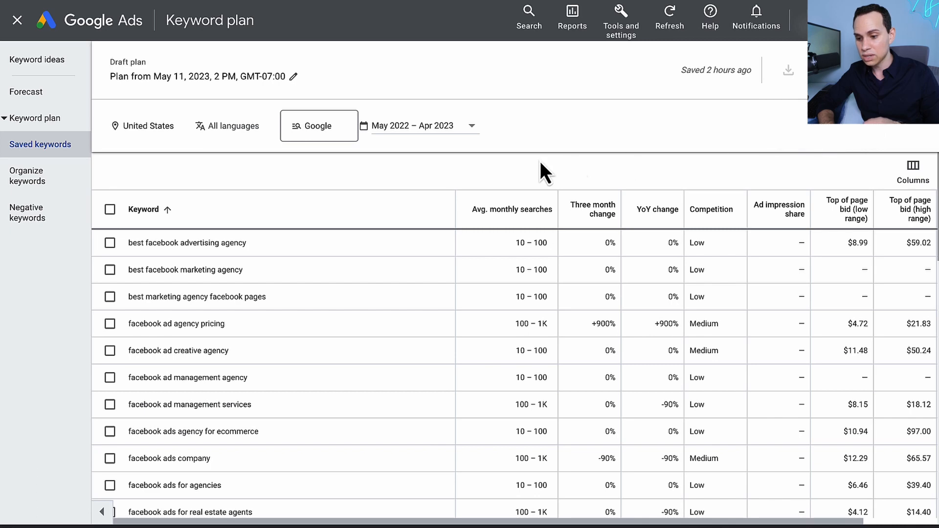
{"action": "left_click", "coordinate": [557, 338]}
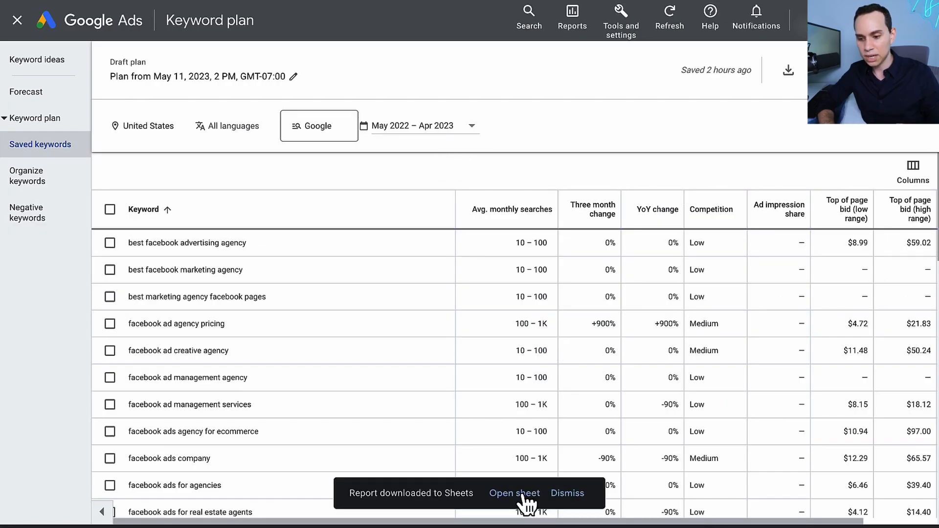
{"action": "left_click", "coordinate": [514, 493]}
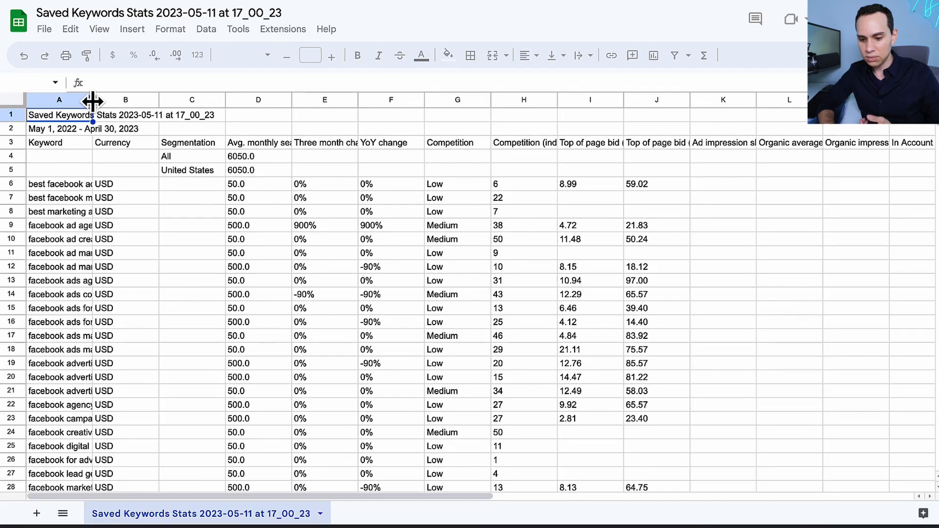
- Fit the Keyword column to its contents and copy all the keywords in A6:A45
{"action": "double_click", "coordinate": [93, 101]}
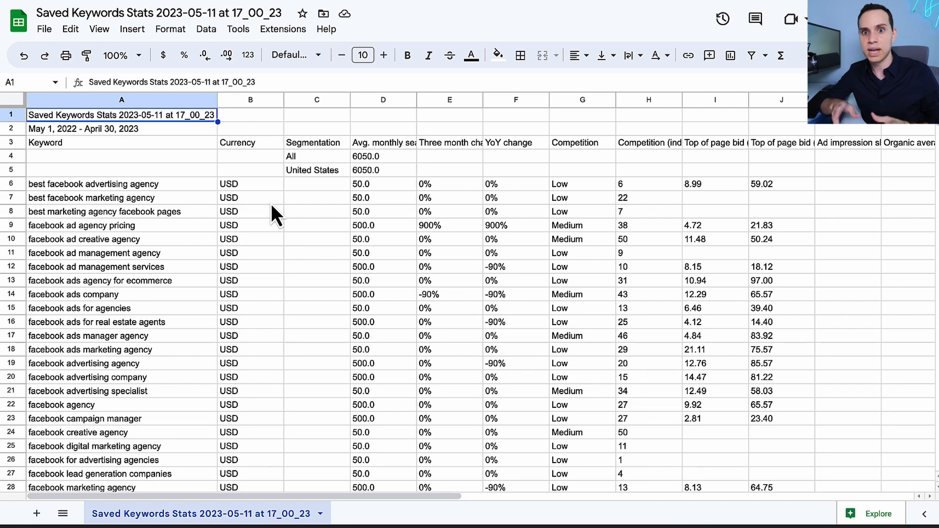
{"action": "left_click", "coordinate": [162, 186]}
{"action": "scroll", "coordinate": [160, 209], "scroll_direction": "down", "scroll_amount": 10}
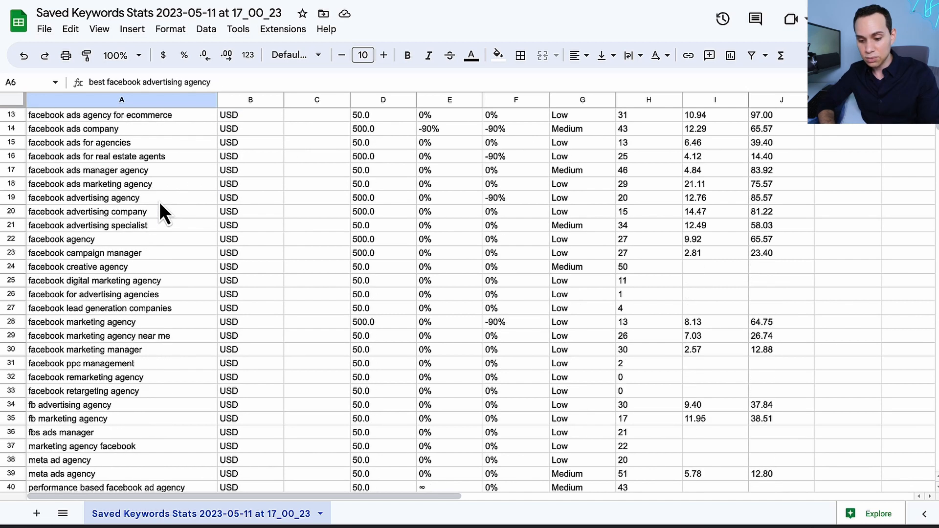
{"action": "left_click", "coordinate": [166, 325], "text": "shift"}
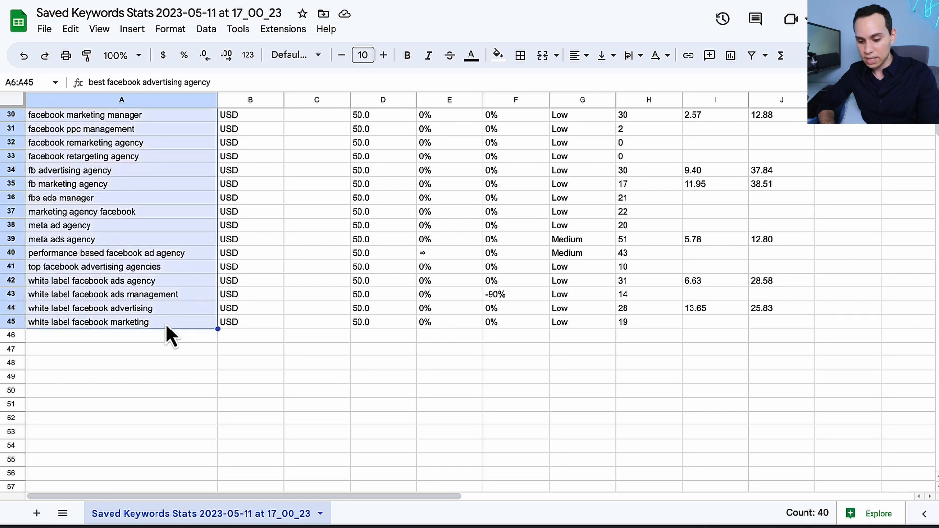
{"action": "key", "text": "ctrl+c"}
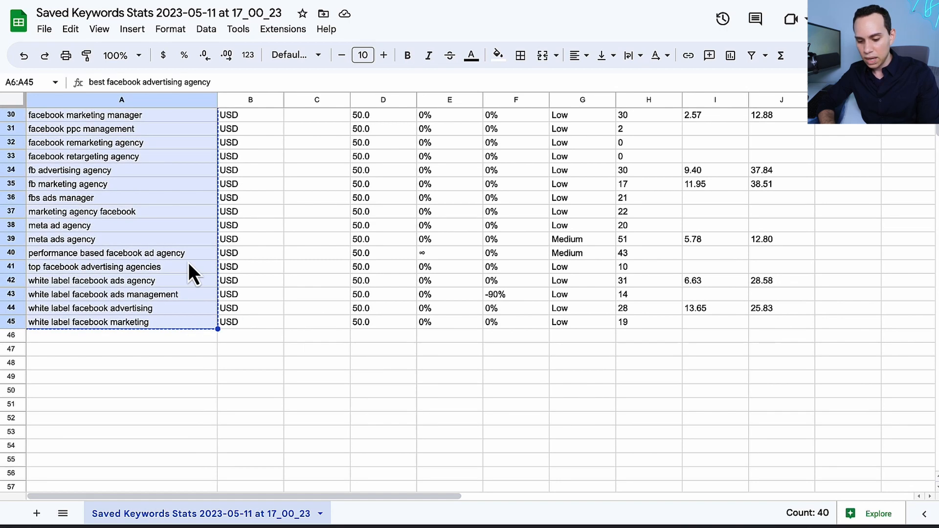
- Switch to Jasper Chat and send an enhanced prompt asking to group the keywords by similarity into unique Google Ads ad groups of 3 to 7
{"action": "key", "text": "ctrl+Left"}
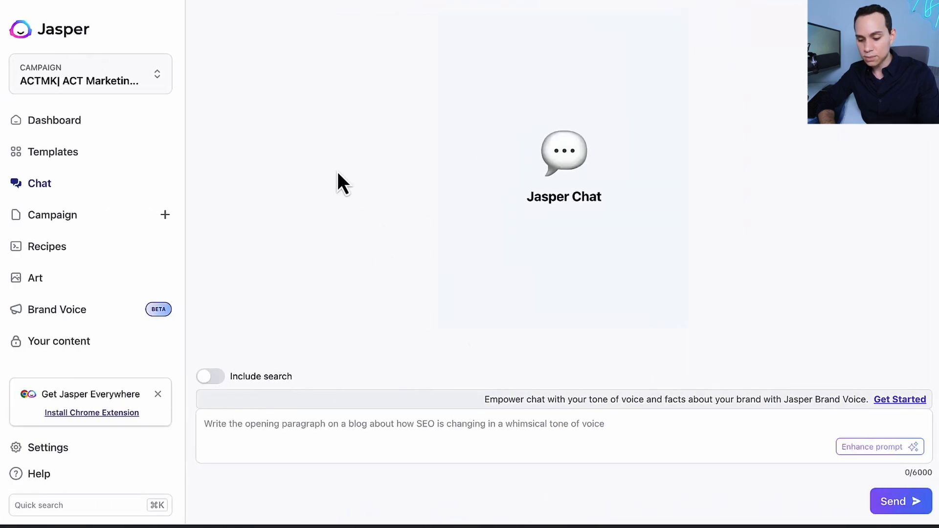
{"action": "left_click", "coordinate": [293, 432]}
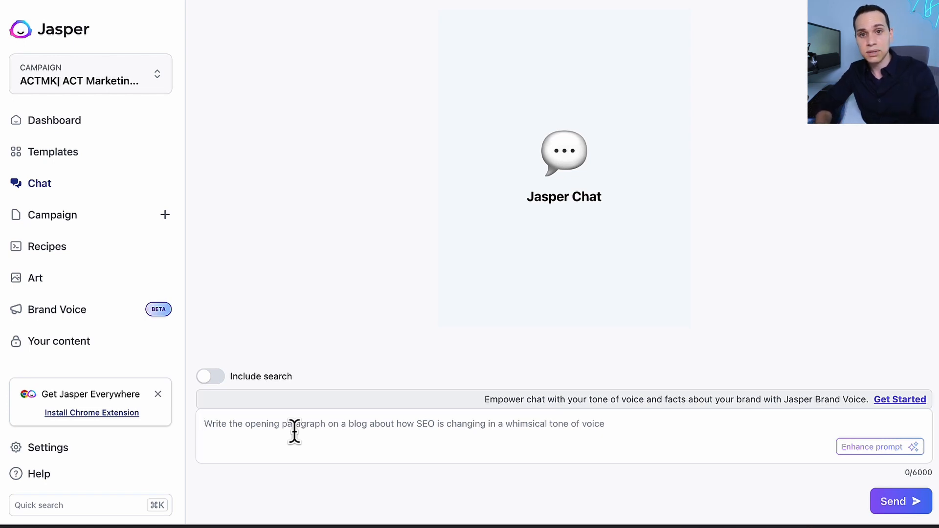
{"action": "key", "text": "super+v"}
{"action": "left_click_drag", "start_coordinate": [548, 425], "coordinate": [202, 410]}
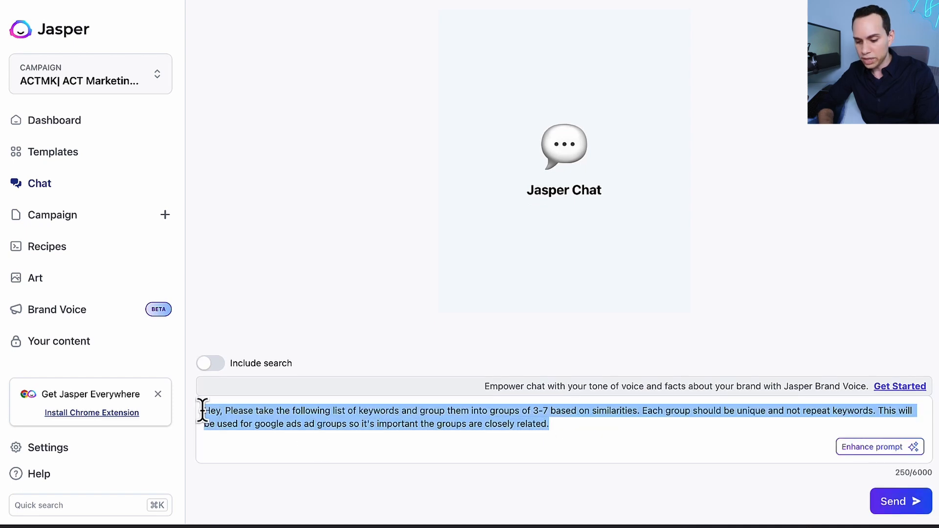
{"action": "left_click", "coordinate": [552, 417]}
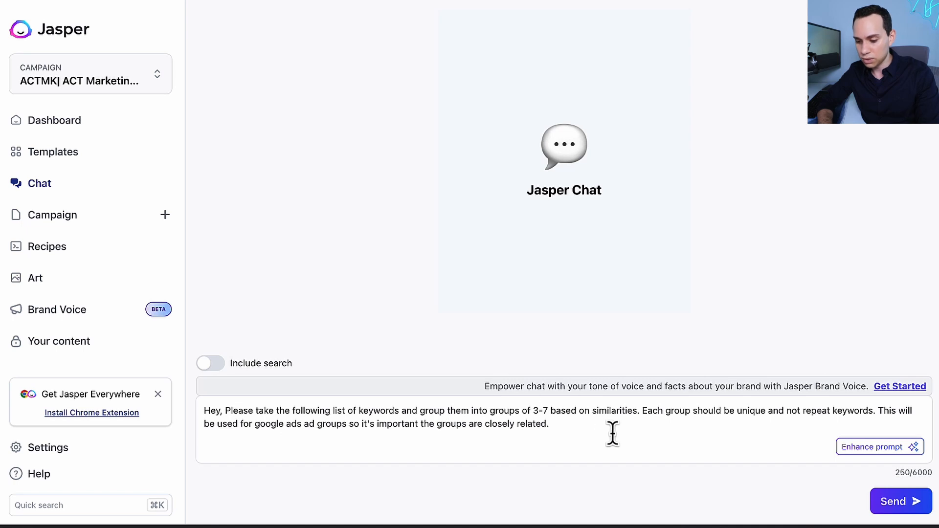
{"action": "left_click", "coordinate": [867, 447]}
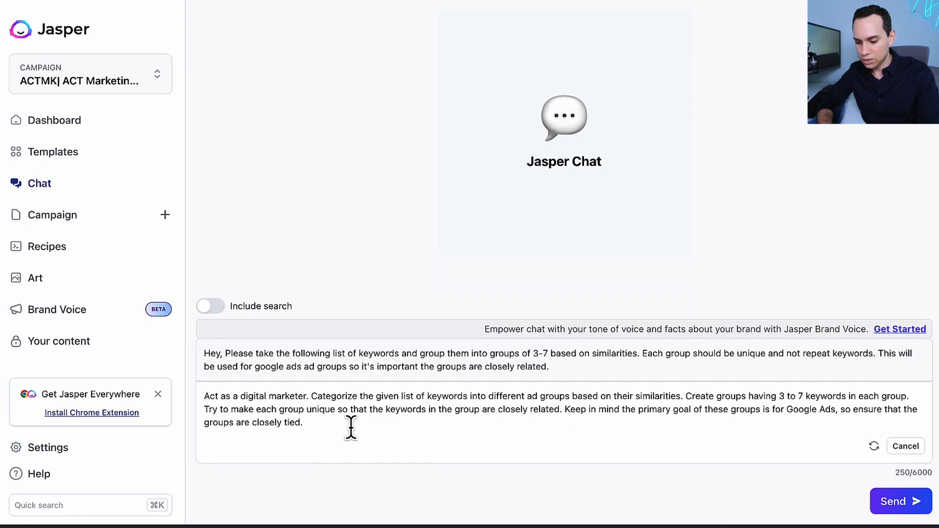
{"action": "key", "text": "Return"}
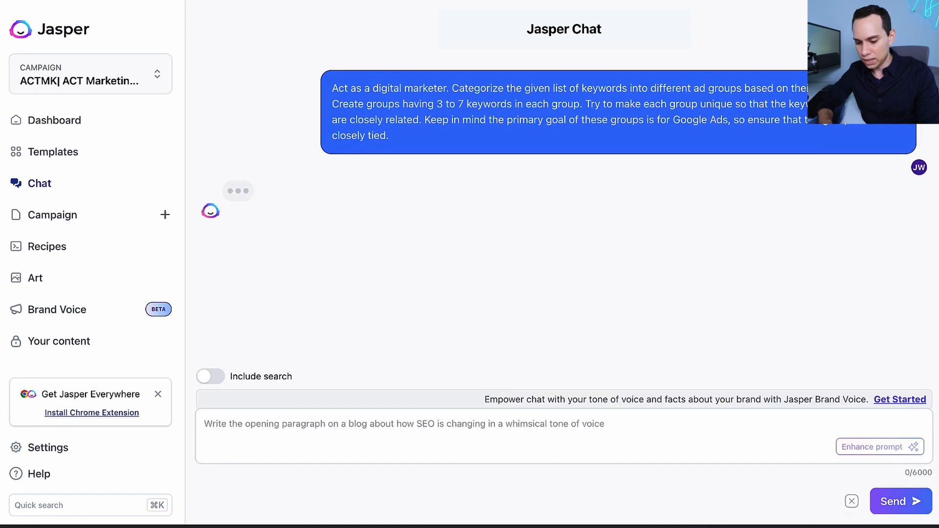
- Provide the copied list of Facebook ads service keywords to Jasper Chat for grouping
{"action": "left_click", "coordinate": [310, 431]}
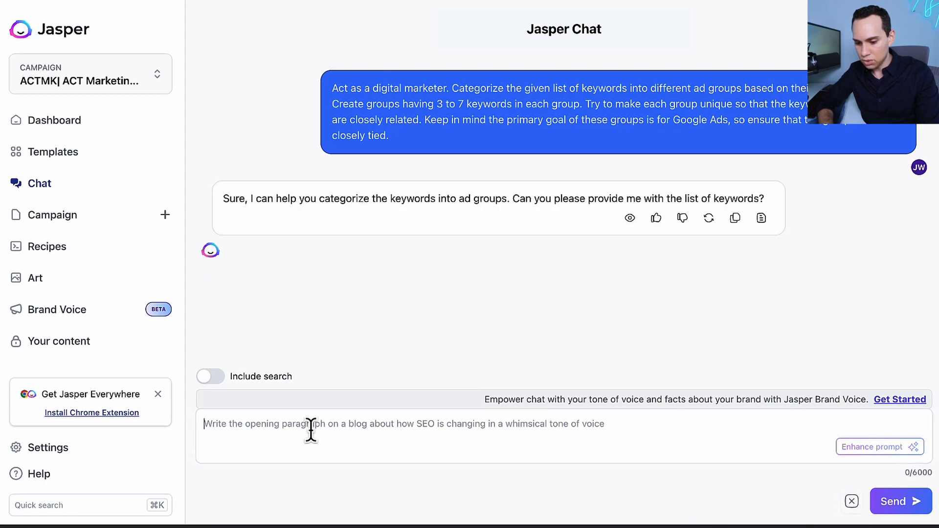
{"action": "key", "text": "super+v"}
{"action": "key", "text": "Return"}
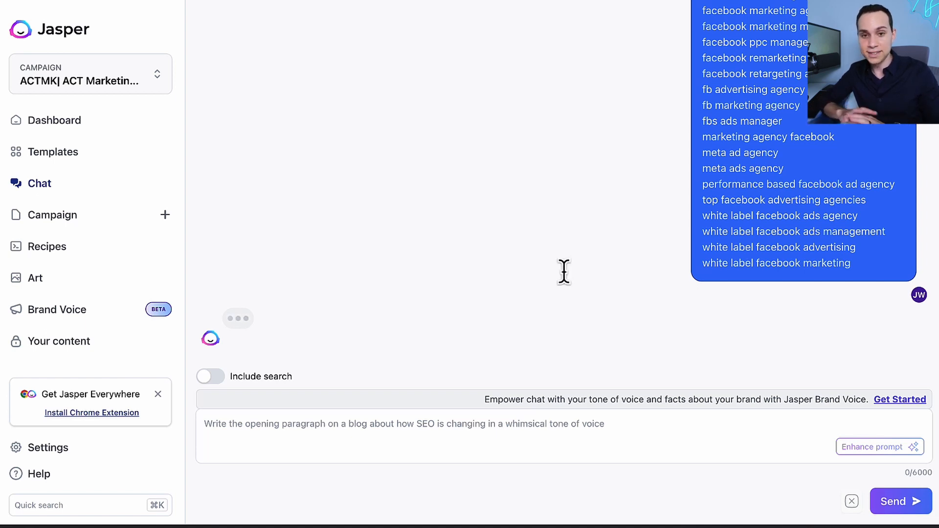
- Review the keyword groupings in Jasper's reply, from Ad Group #1 through Ad Group #7
{"action": "scroll", "coordinate": [490, 175], "scroll_direction": "up", "scroll_amount": 15}
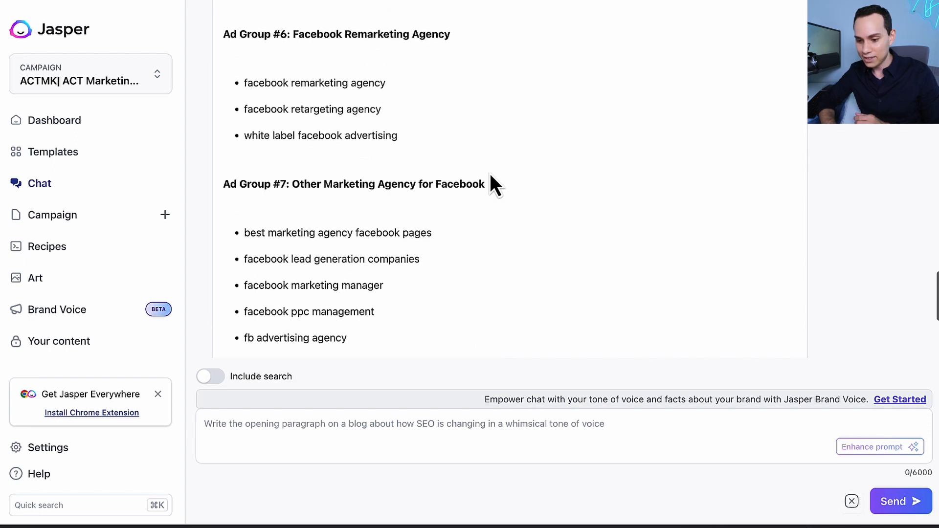
{"action": "scroll", "coordinate": [490, 175], "scroll_direction": "up", "scroll_amount": 6}
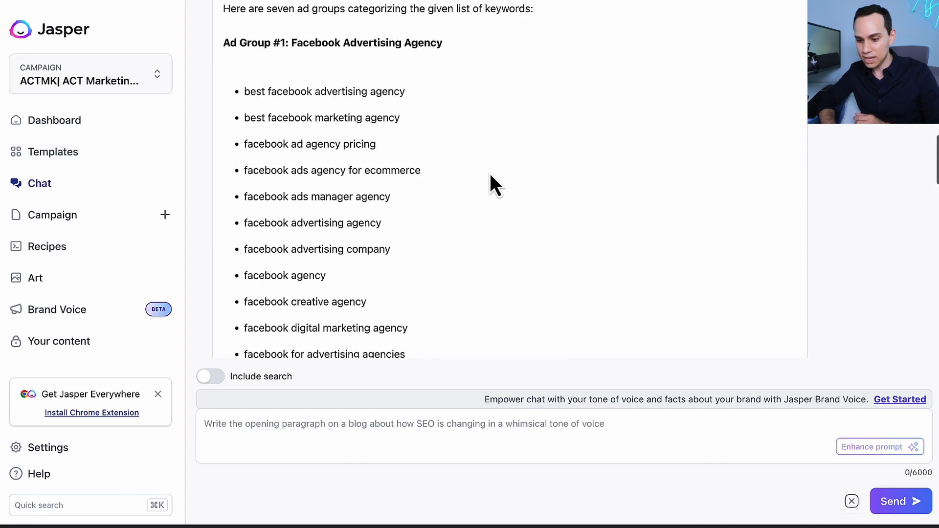
{"action": "scroll", "coordinate": [490, 175], "scroll_direction": "down", "scroll_amount": 5}
{"action": "scroll", "coordinate": [490, 175], "scroll_direction": "down", "scroll_amount": 2}
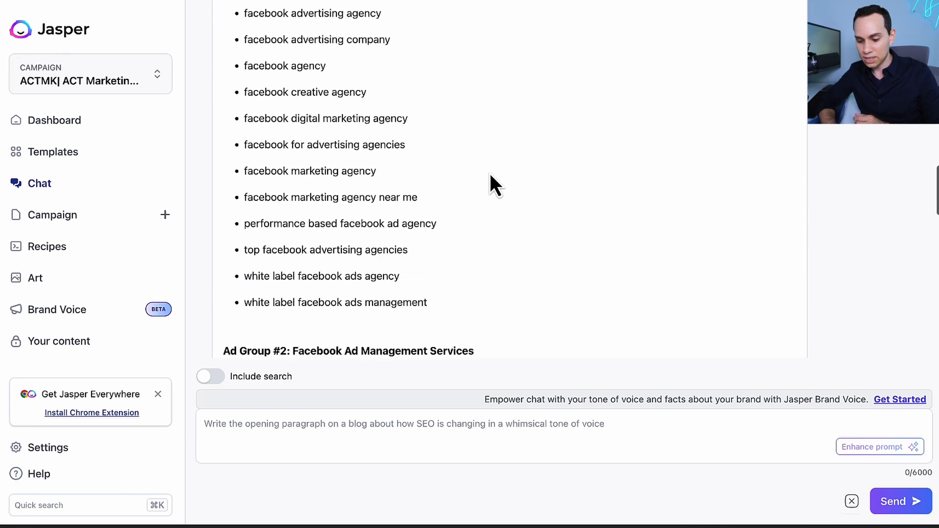
{"action": "scroll", "coordinate": [490, 175], "scroll_direction": "up", "scroll_amount": 4}
{"action": "scroll", "coordinate": [484, 175], "scroll_direction": "up", "scroll_amount": 1}
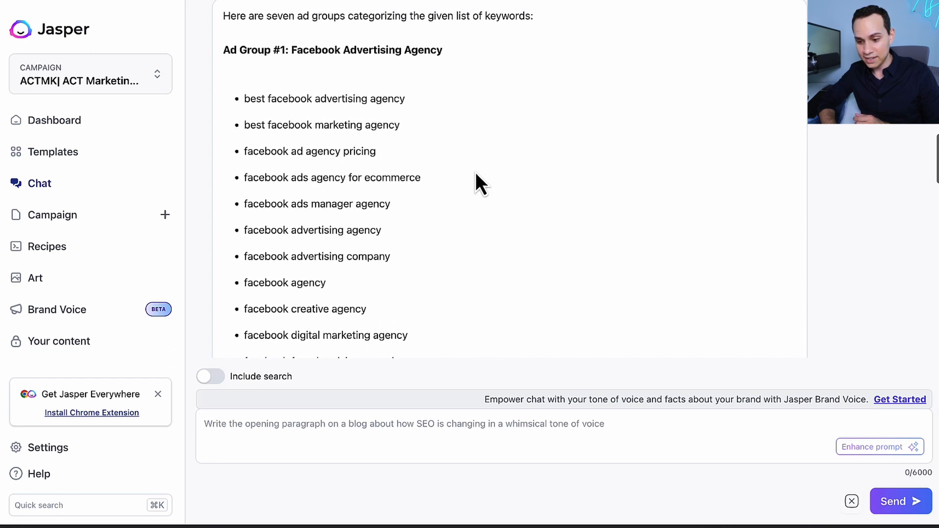
{"action": "scroll", "coordinate": [355, 103], "scroll_direction": "down", "scroll_amount": 5}
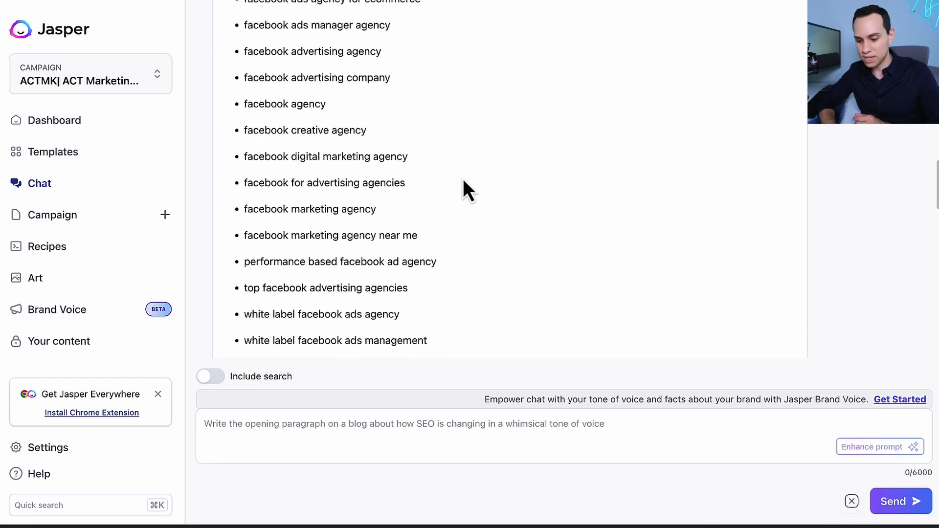
{"action": "scroll", "coordinate": [464, 185], "scroll_direction": "down", "scroll_amount": 5}
{"action": "scroll", "coordinate": [464, 181], "scroll_direction": "down", "scroll_amount": 15}
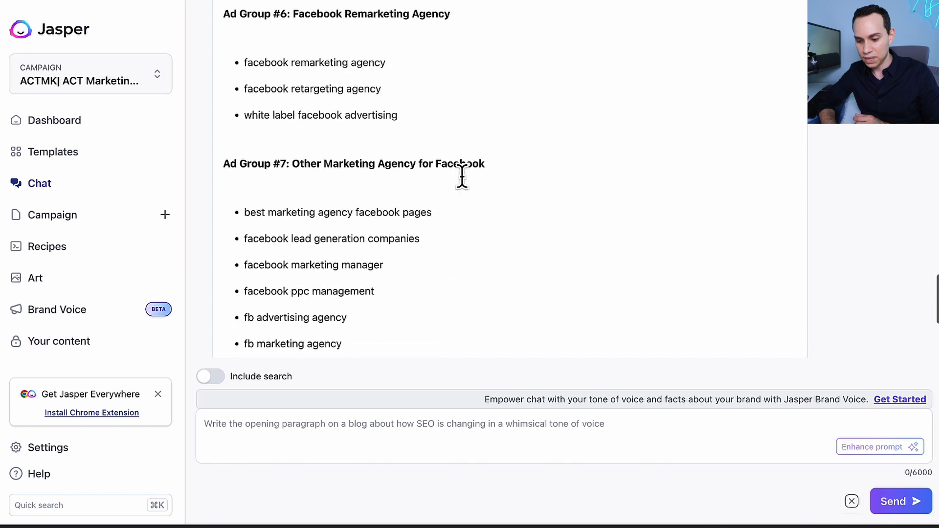
{"action": "scroll", "coordinate": [464, 181], "scroll_direction": "up", "scroll_amount": 15}
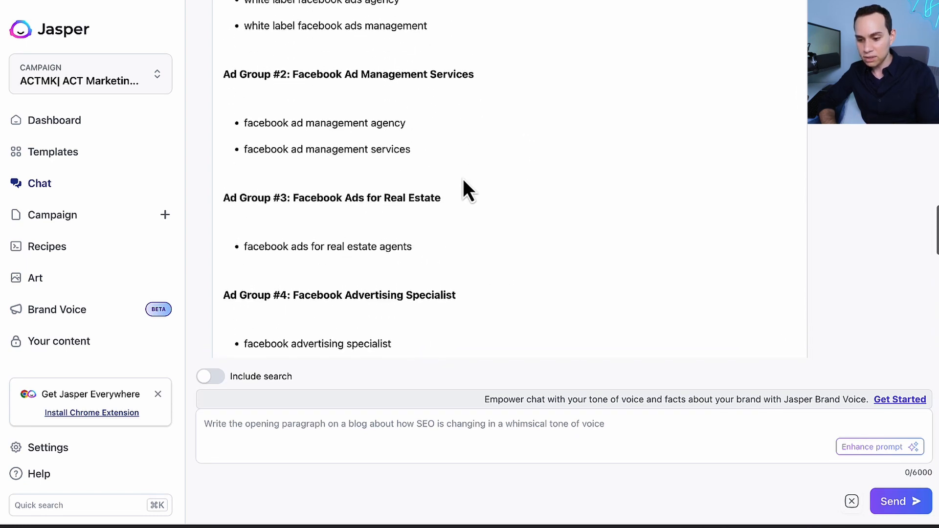
{"action": "scroll", "coordinate": [462, 178], "scroll_direction": "up", "scroll_amount": 4}
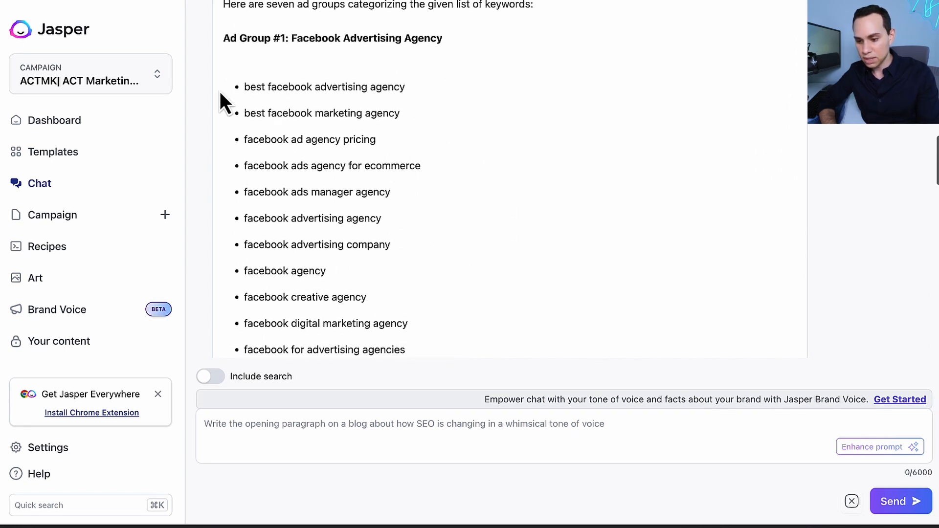
- Copy the Ad Group #1 keywords into a new prompt asking to split them into three unique, smaller Google ads ad groups based upon similarities
{"action": "left_click_drag", "start_coordinate": [244, 86], "coordinate": [430, 40]}
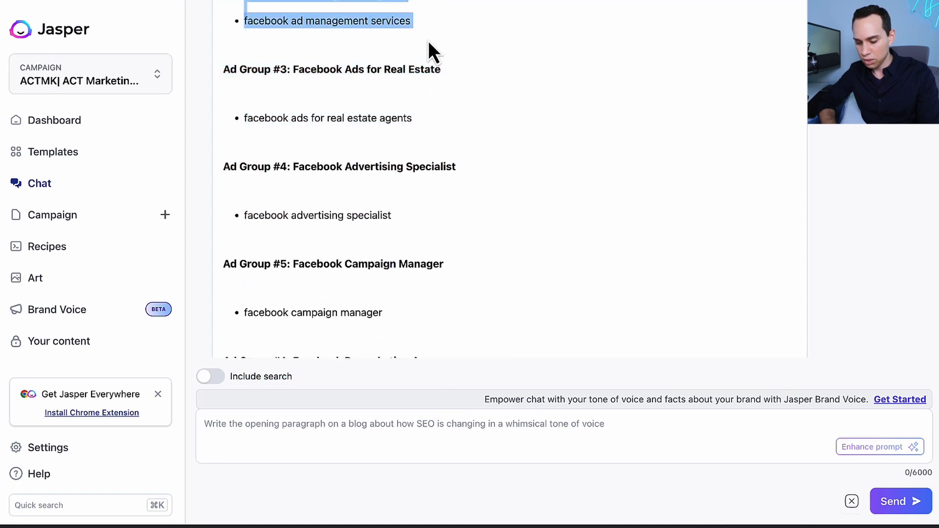
{"action": "scroll", "coordinate": [447, 56], "scroll_direction": "up", "scroll_amount": 8}
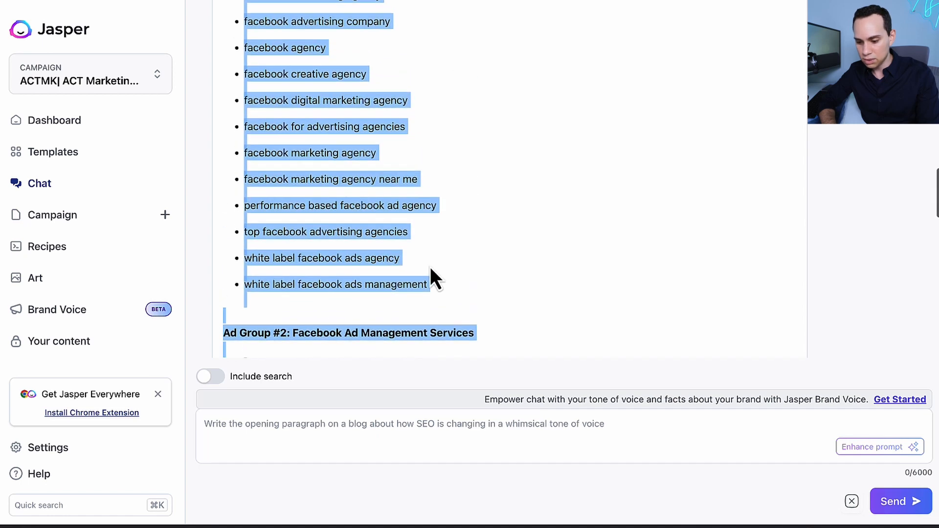
{"action": "left_click", "coordinate": [431, 280]}
{"action": "left_click_drag", "start_coordinate": [428, 280], "coordinate": [233, 116]}
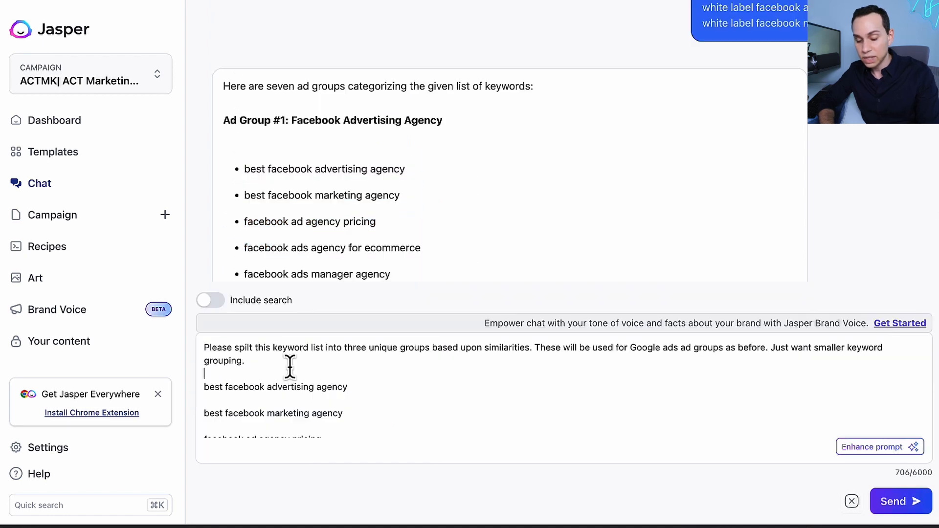
- Check the drafted prompt's keyword list against Ad Group #1 and send it to Jasper Chat
{"action": "scroll", "coordinate": [300, 364], "scroll_direction": "down", "scroll_amount": 5}
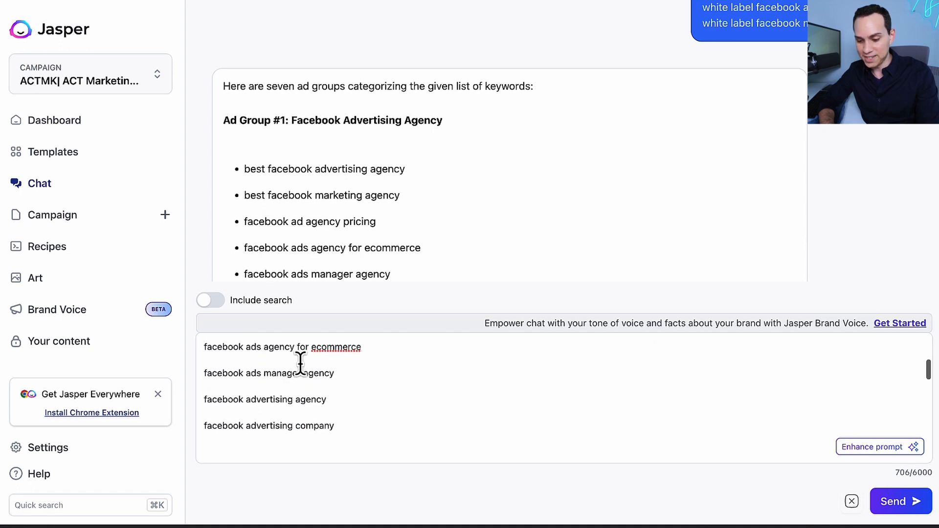
{"action": "scroll", "coordinate": [299, 363], "scroll_direction": "down", "scroll_amount": 4}
{"action": "scroll", "coordinate": [300, 363], "scroll_direction": "up", "scroll_amount": 10}
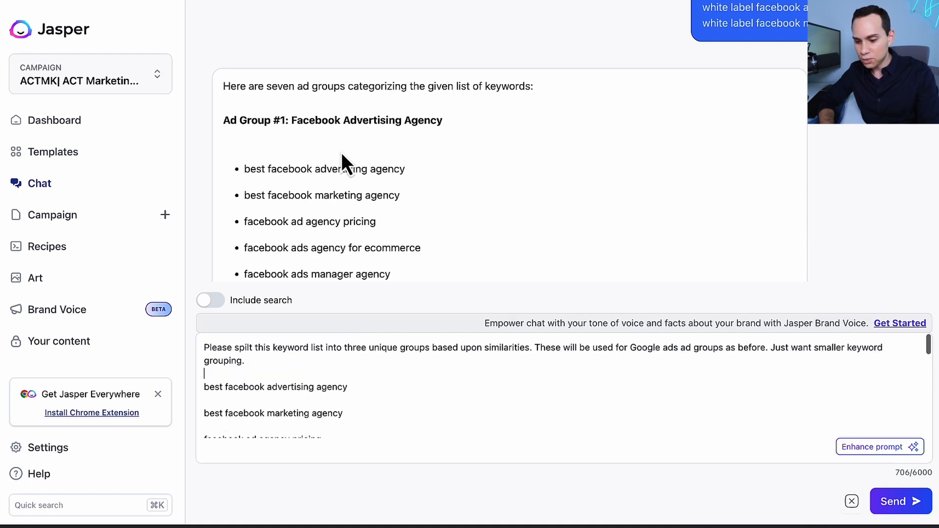
{"action": "scroll", "coordinate": [341, 152], "scroll_direction": "down", "scroll_amount": 8}
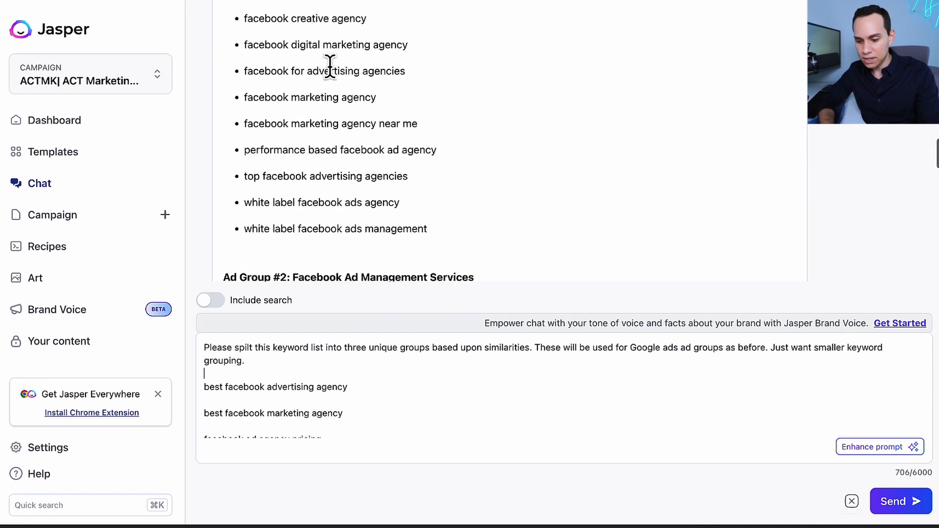
{"action": "scroll", "coordinate": [330, 67], "scroll_direction": "down", "scroll_amount": 2}
{"action": "scroll", "coordinate": [293, 391], "scroll_direction": "down", "scroll_amount": 5}
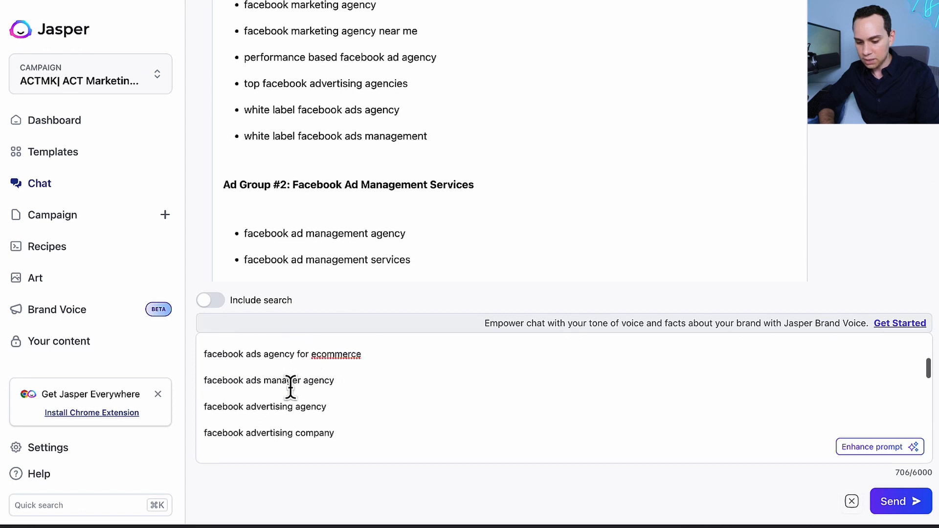
{"action": "scroll", "coordinate": [290, 387], "scroll_direction": "up", "scroll_amount": 10}
{"action": "left_click", "coordinate": [251, 362]}
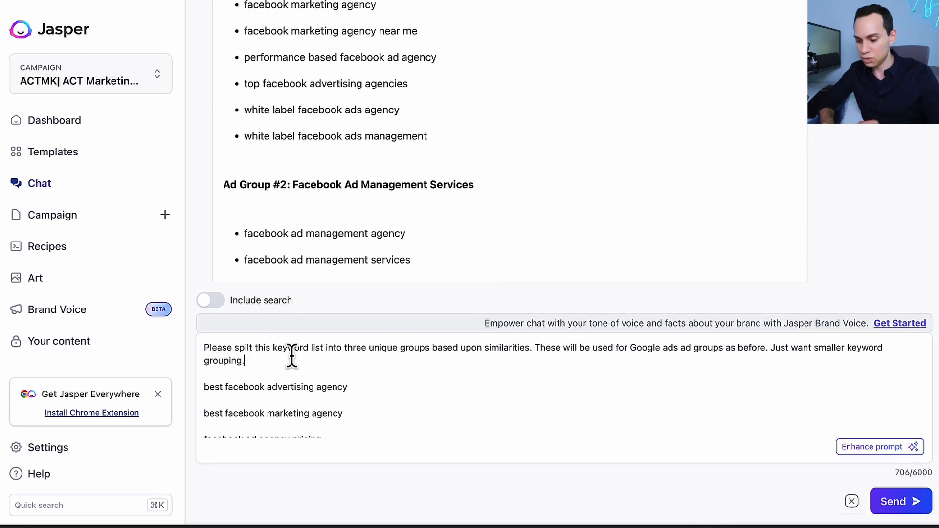
{"action": "key", "text": "Return"}
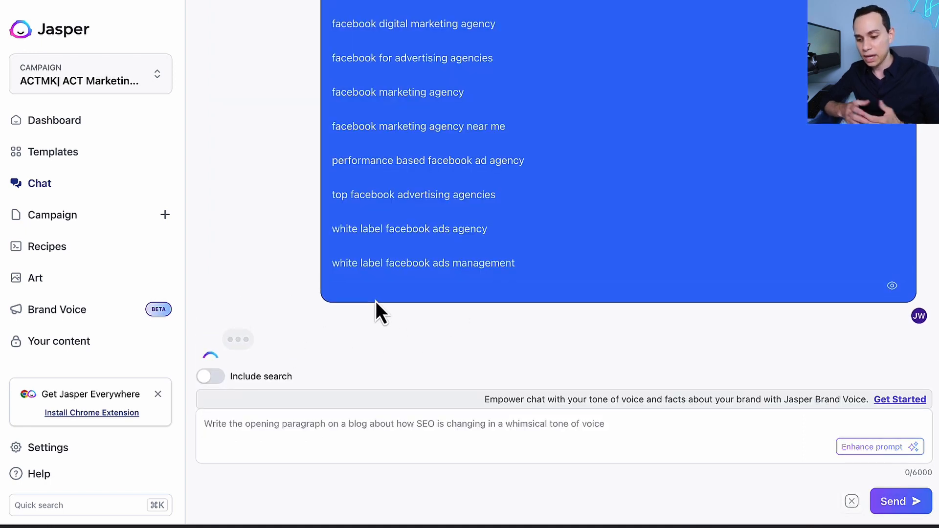
- Review how the Ad Group #1 keywords are redistributed in Jasper's new reply, comparing the groups with the submitted list
{"action": "scroll", "coordinate": [441, 207], "scroll_direction": "up", "scroll_amount": 3}
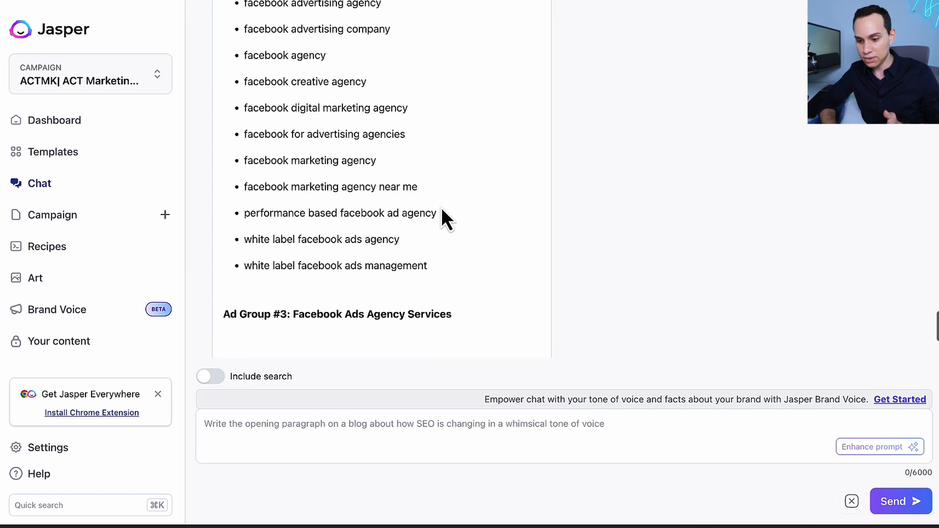
{"action": "scroll", "coordinate": [441, 207], "scroll_direction": "up", "scroll_amount": 10}
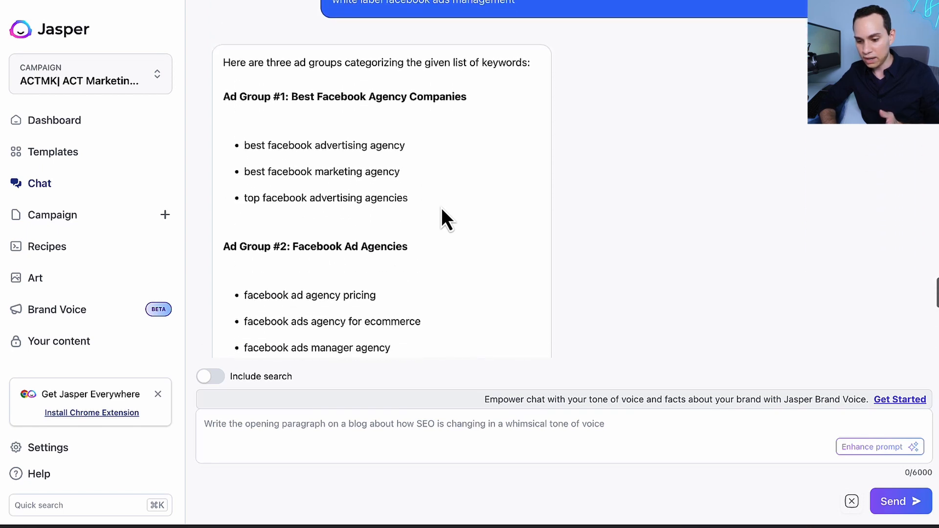
{"action": "scroll", "coordinate": [441, 207], "scroll_direction": "down", "scroll_amount": 10}
{"action": "scroll", "coordinate": [441, 208], "scroll_direction": "up", "scroll_amount": 5}
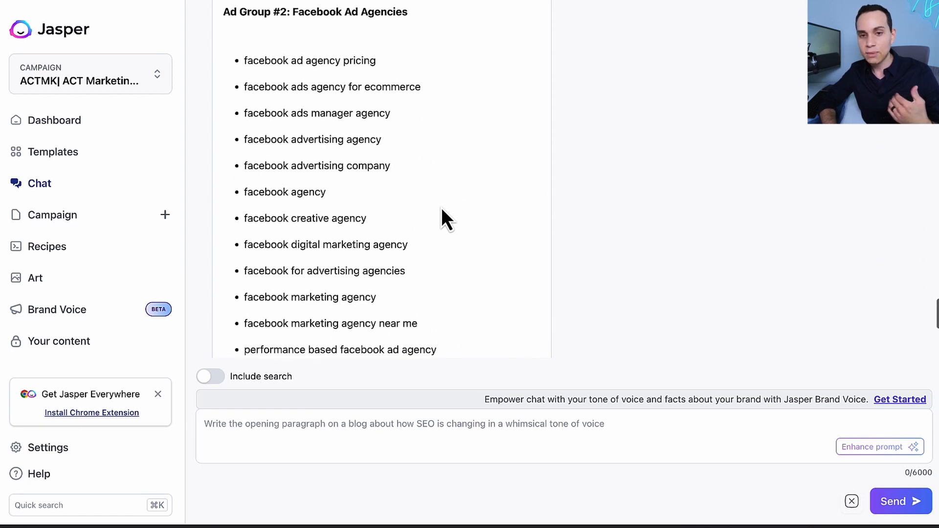
{"action": "scroll", "coordinate": [441, 207], "scroll_direction": "up", "scroll_amount": 1}
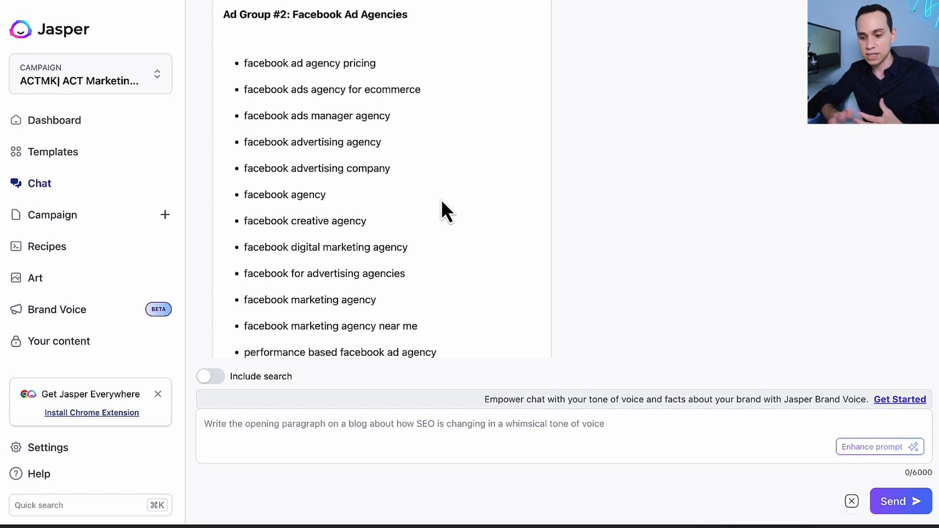
{"action": "scroll", "coordinate": [441, 200], "scroll_direction": "up", "scroll_amount": 2}
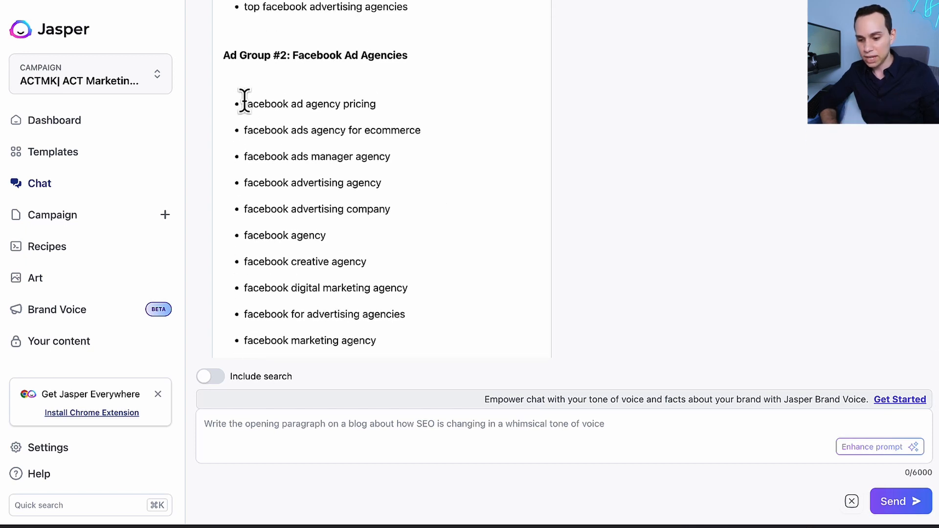
{"action": "scroll", "coordinate": [244, 102], "scroll_direction": "down", "scroll_amount": 7}
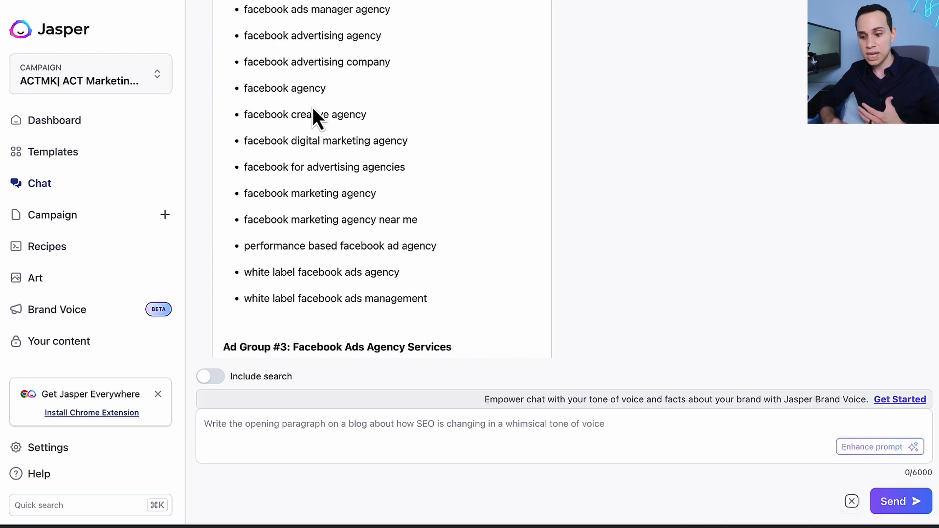
{"action": "scroll", "coordinate": [312, 107], "scroll_direction": "up", "scroll_amount": 5}
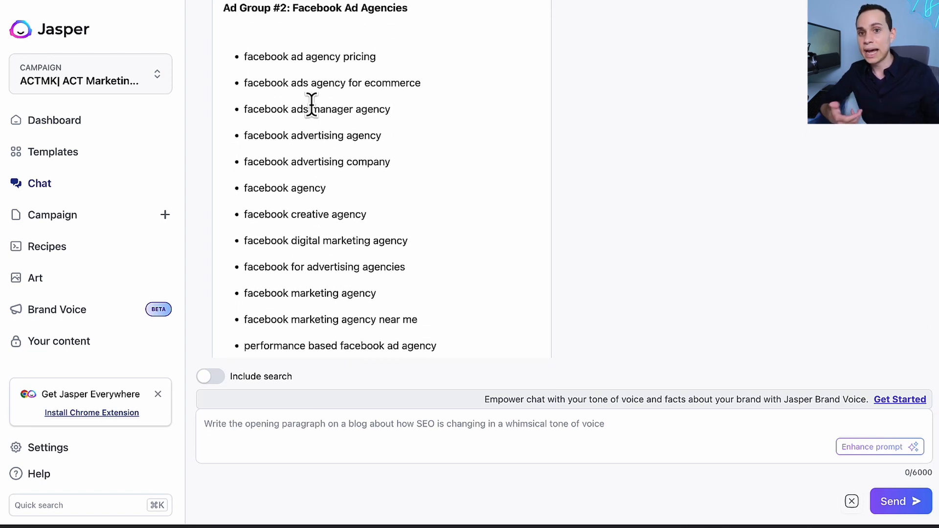
{"action": "scroll", "coordinate": [311, 104], "scroll_direction": "up", "scroll_amount": 9}
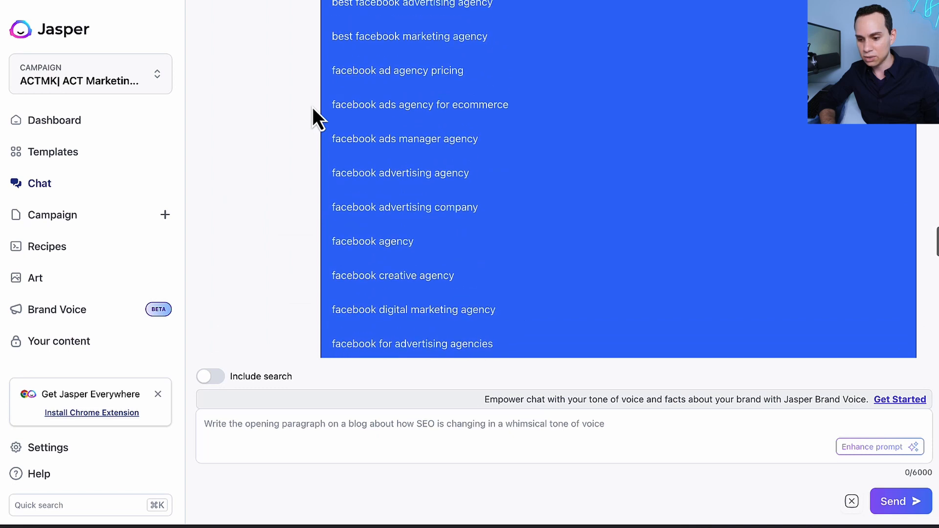
- Switch to the Google Sheets keyword export and look over the original keywords in column A
{"action": "key", "text": "super+Tab"}
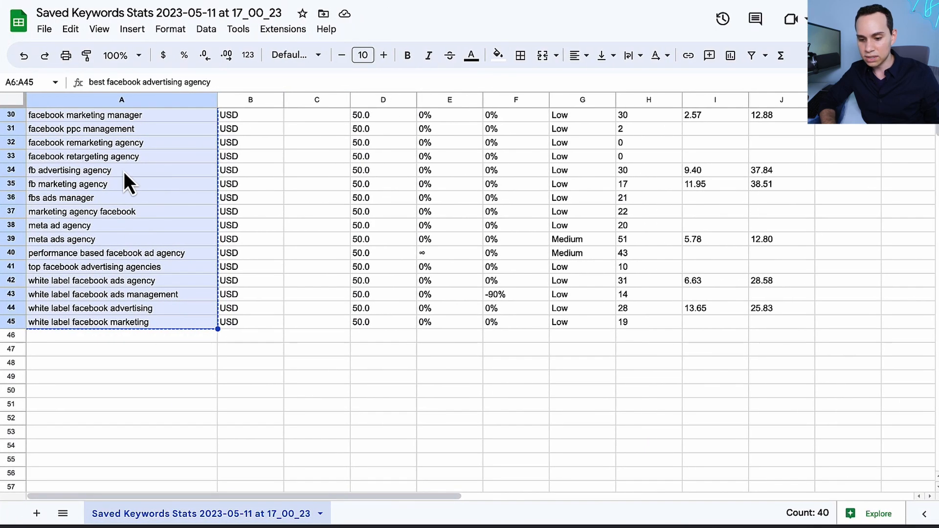
{"action": "scroll", "coordinate": [124, 171], "scroll_direction": "up", "scroll_amount": 10}
{"action": "scroll", "coordinate": [124, 171], "scroll_direction": "down", "scroll_amount": 2}
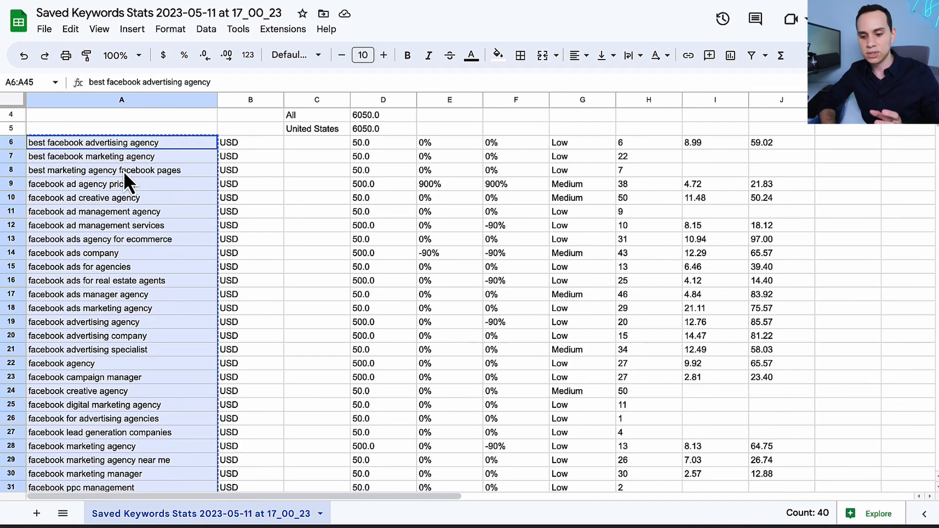
{"action": "scroll", "coordinate": [125, 172], "scroll_direction": "down", "scroll_amount": 1}
- Return to Jasper Chat and review the original grouping prompt, the submitted keyword list and the first ad group reply
{"action": "key", "text": "super+Tab"}
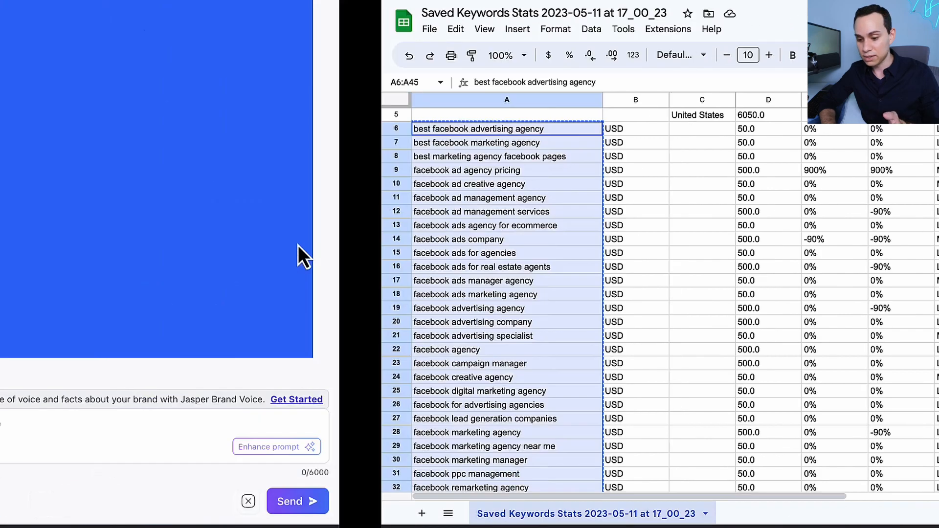
{"action": "scroll", "coordinate": [533, 230], "scroll_direction": "up", "scroll_amount": 10}
{"action": "scroll", "coordinate": [533, 227], "scroll_direction": "up", "scroll_amount": 15}
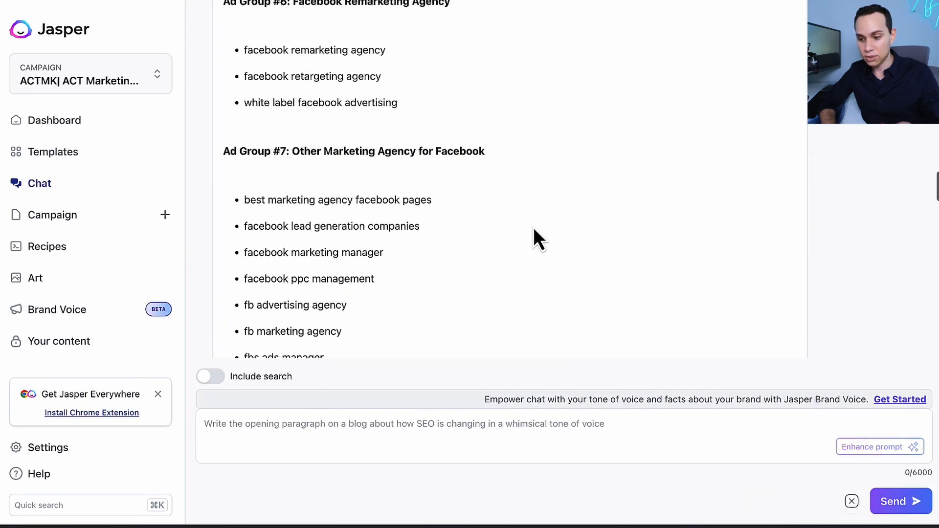
{"action": "scroll", "coordinate": [533, 227], "scroll_direction": "up", "scroll_amount": 5}
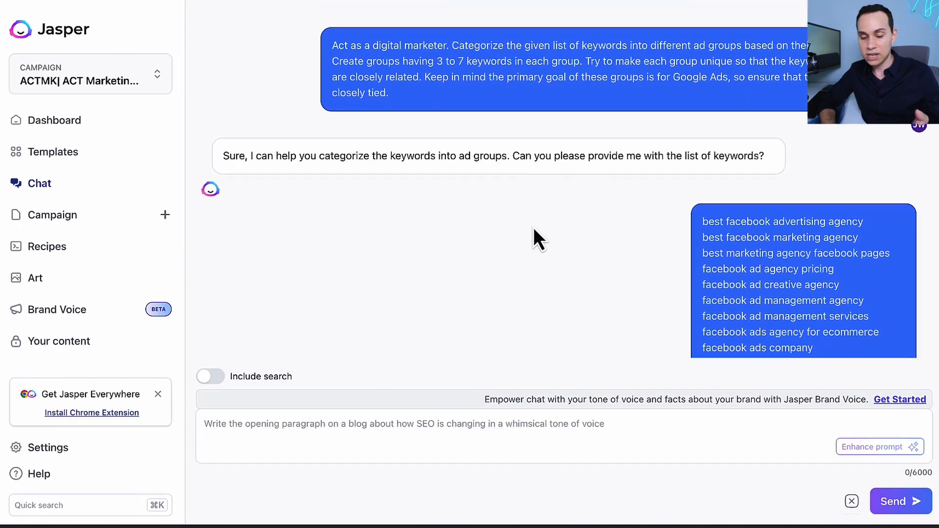
{"action": "scroll", "coordinate": [533, 228], "scroll_direction": "down", "scroll_amount": 5}
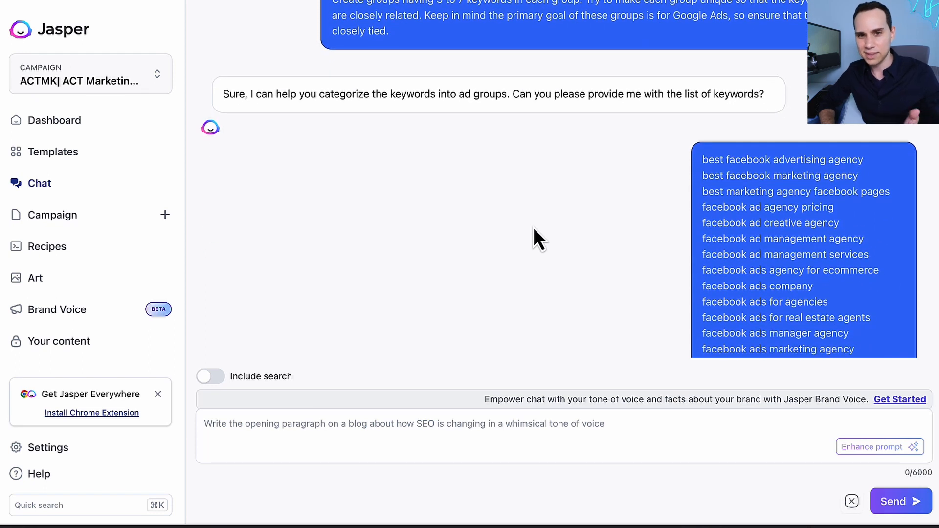
{"action": "scroll", "coordinate": [533, 228], "scroll_direction": "down", "scroll_amount": 8}
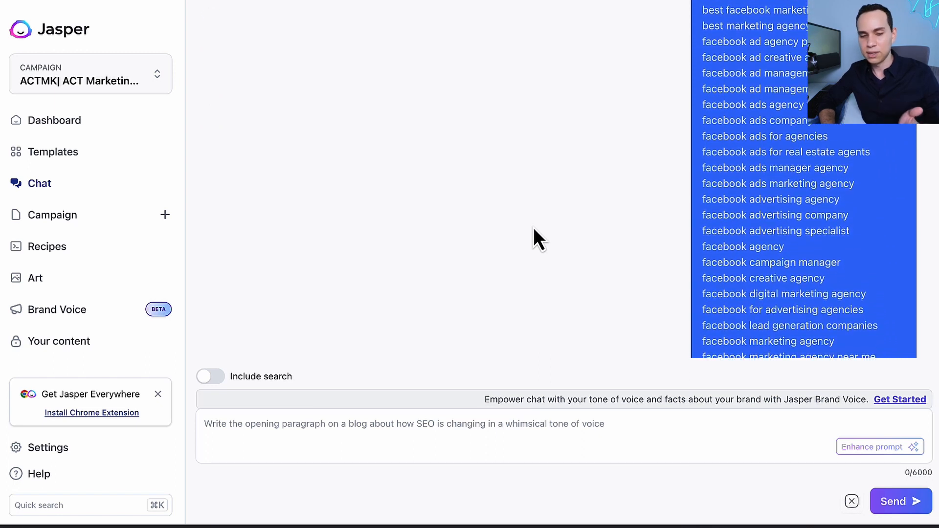
{"action": "scroll", "coordinate": [533, 227], "scroll_direction": "down", "scroll_amount": 20}
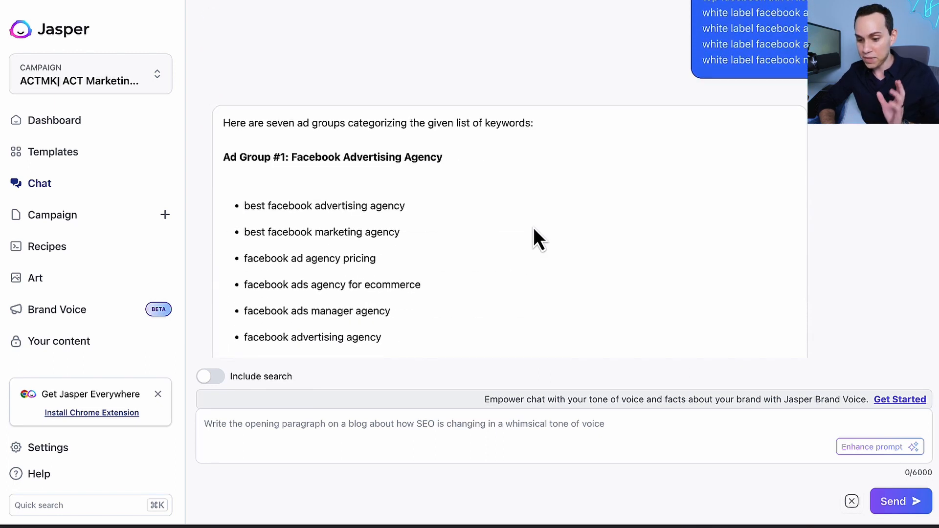
{"action": "scroll", "coordinate": [533, 228], "scroll_direction": "down", "scroll_amount": 4}
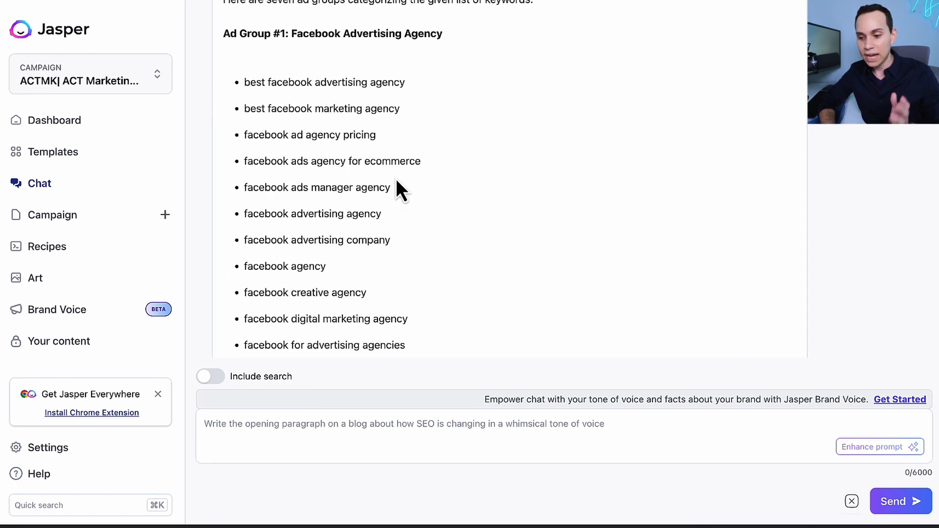
{"action": "scroll", "coordinate": [445, 217], "scroll_direction": "up", "scroll_amount": 8}
{"action": "scroll", "coordinate": [444, 217], "scroll_direction": "down", "scroll_amount": 5}
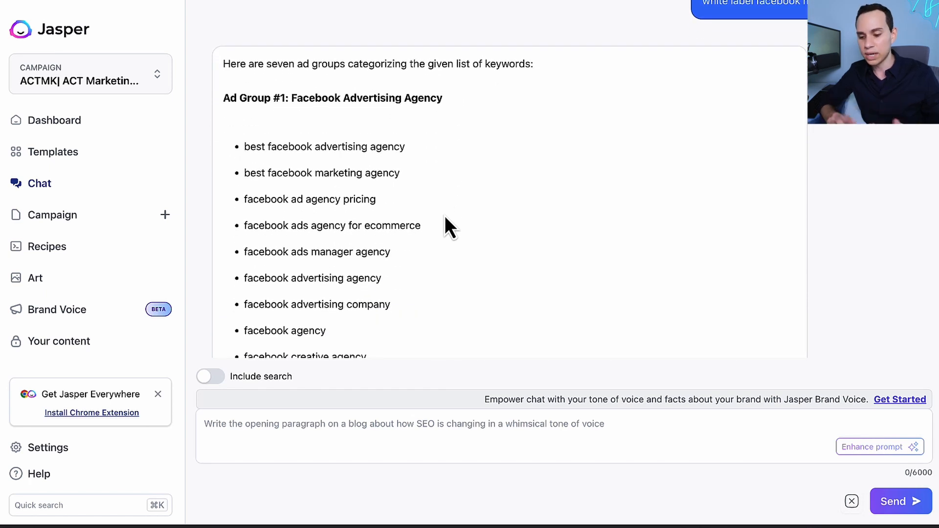
- Review the keywords Jasper assigned to Ad Groups #1 through #3 in its first reply
{"action": "scroll", "coordinate": [445, 216], "scroll_direction": "down", "scroll_amount": 14}
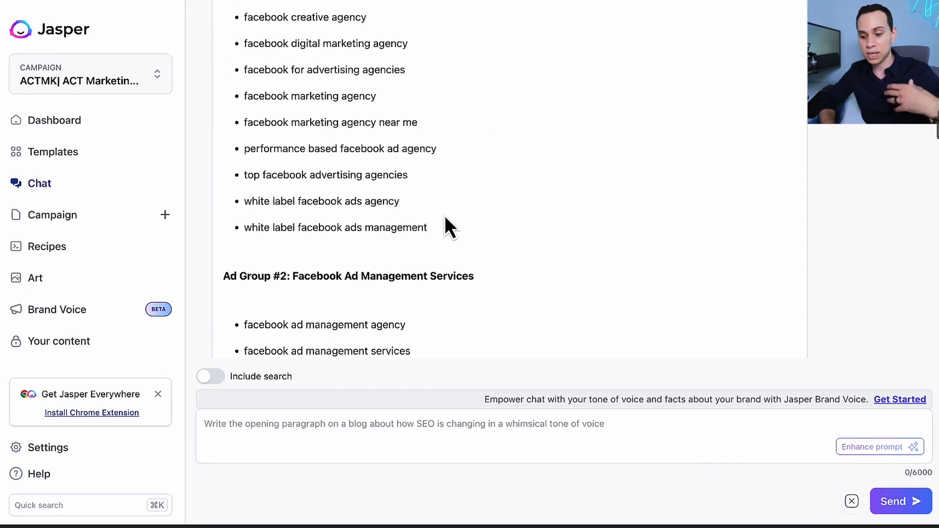
{"action": "scroll", "coordinate": [445, 215], "scroll_direction": "down", "scroll_amount": 5}
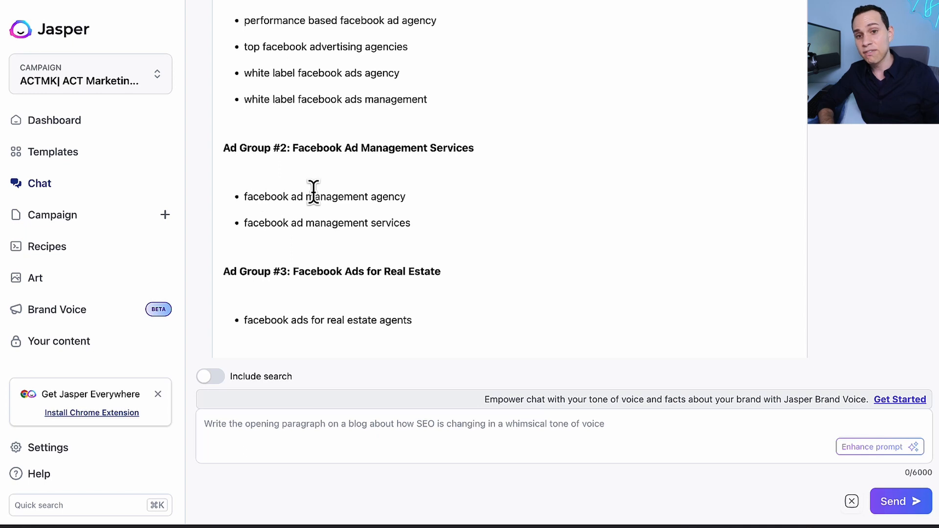
{"action": "scroll", "coordinate": [313, 190], "scroll_direction": "down", "scroll_amount": 3}
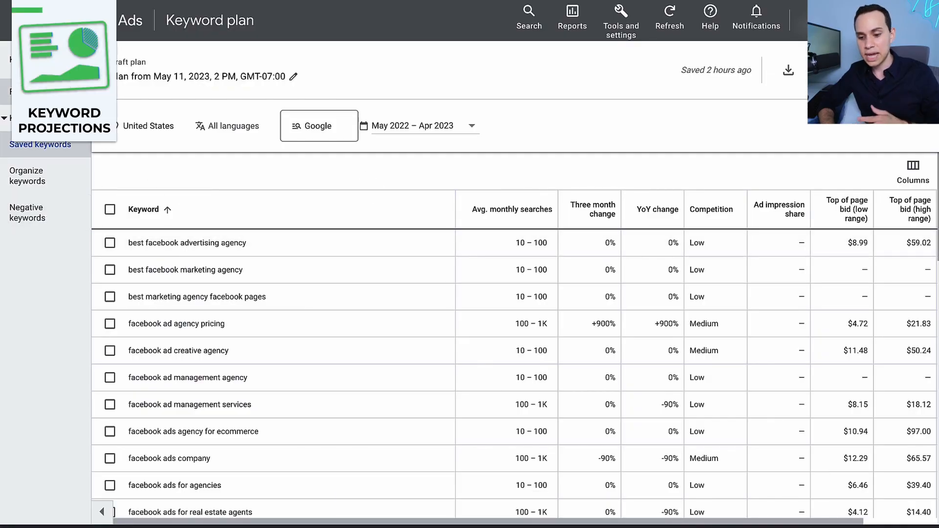
- Switch to Google Ads Keyword Planner and open the draft plan's forecast for all saved keywords
{"action": "left_click", "coordinate": [30, 91]}
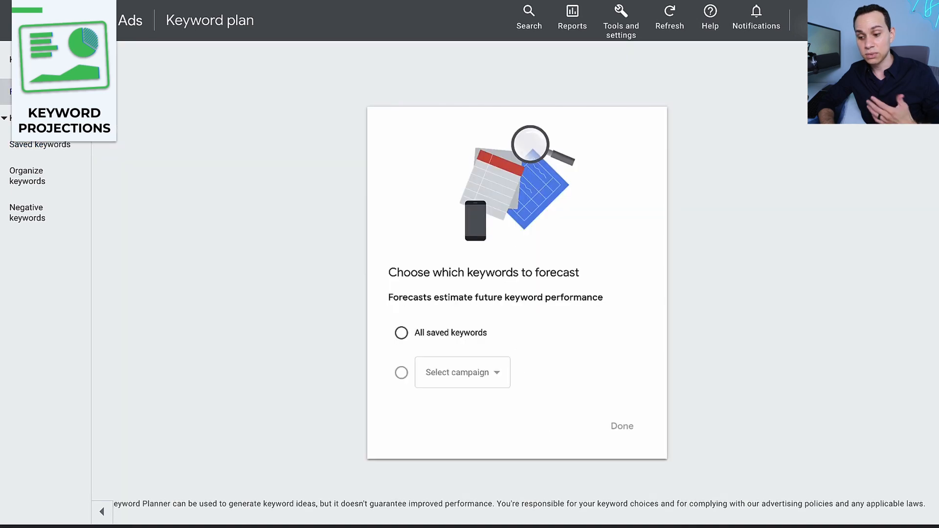
{"action": "left_click", "coordinate": [472, 334]}
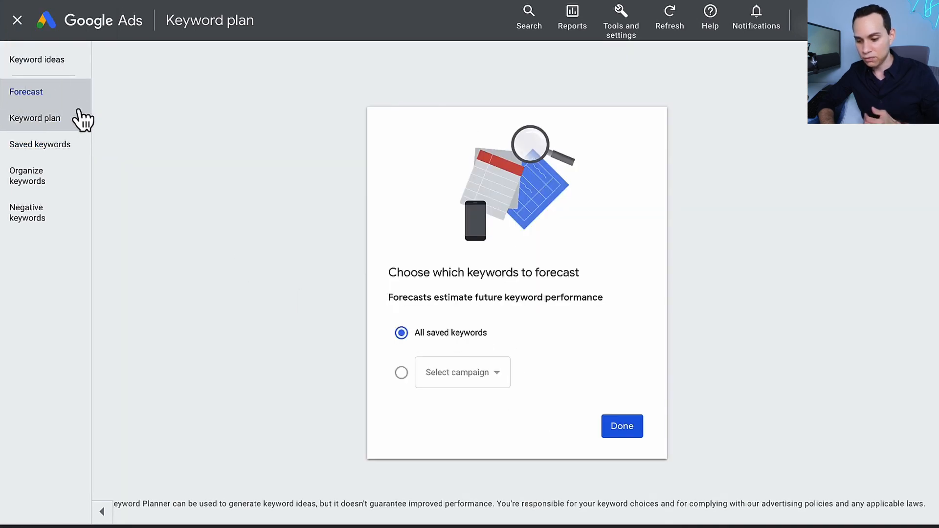
{"action": "left_click", "coordinate": [606, 422]}
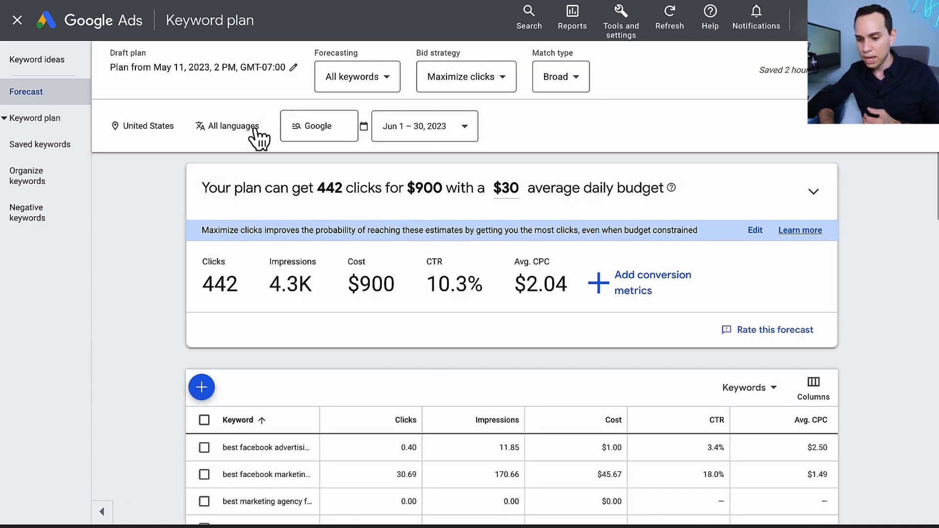
- Set the forecast's bid strategy to Manual CPC and apply it
{"action": "left_click", "coordinate": [497, 78]}
{"action": "left_click", "coordinate": [509, 125]}
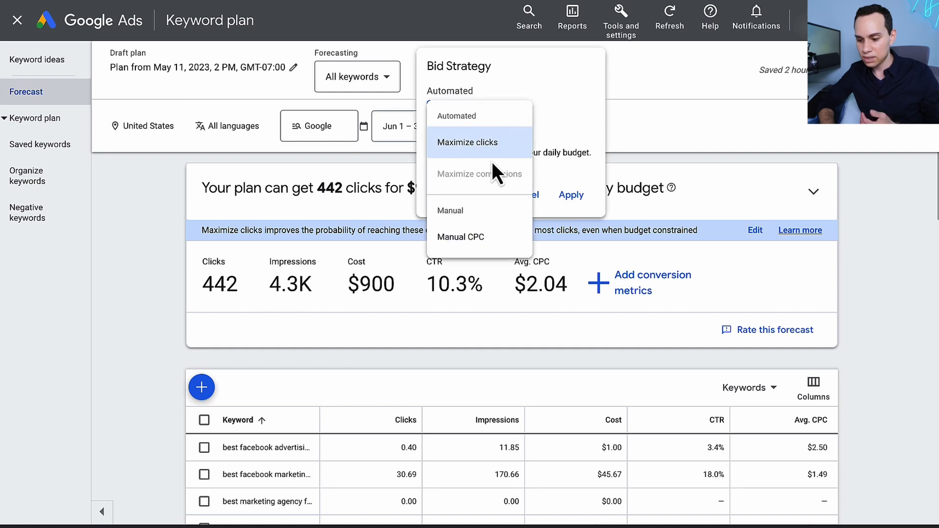
{"action": "left_click", "coordinate": [476, 239]}
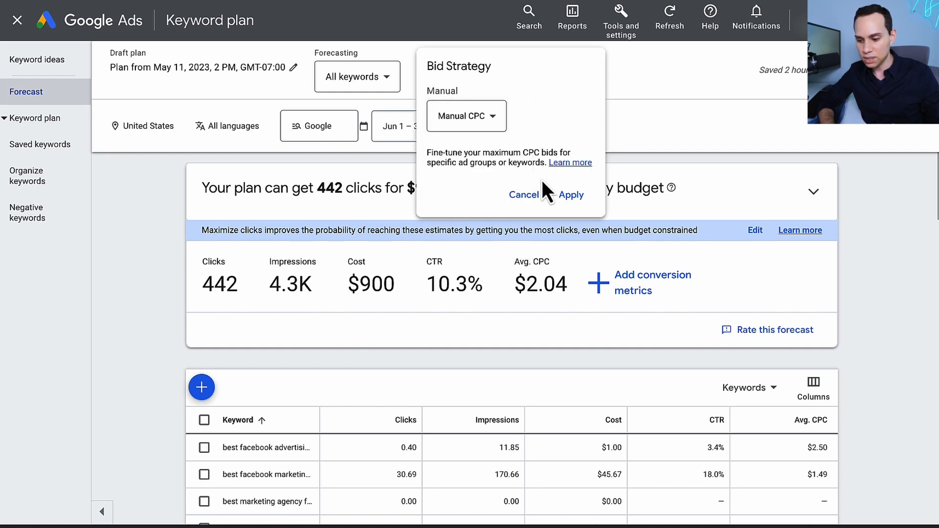
{"action": "left_click", "coordinate": [571, 194]}
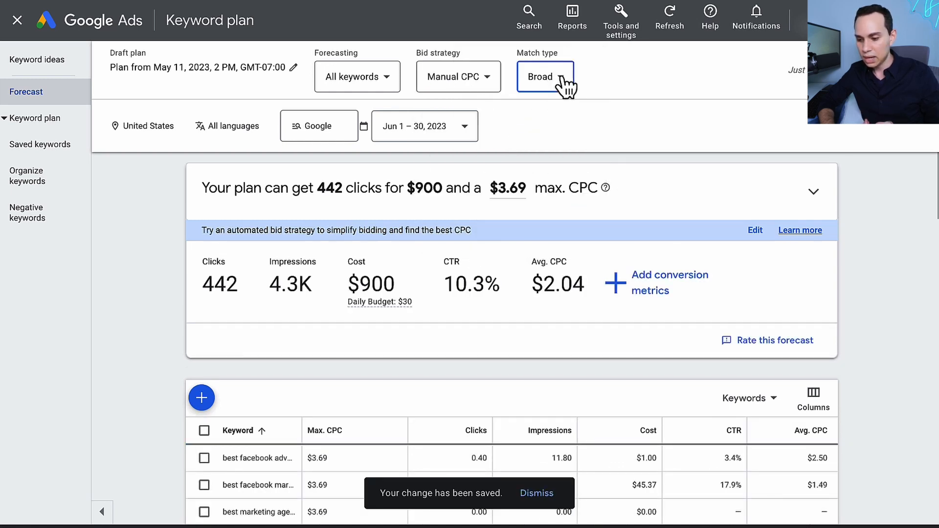
- Set the forecast's match type to Phrase and inspect the suggested daily budget details
{"action": "left_click", "coordinate": [546, 98]}
{"action": "left_click", "coordinate": [545, 98]}
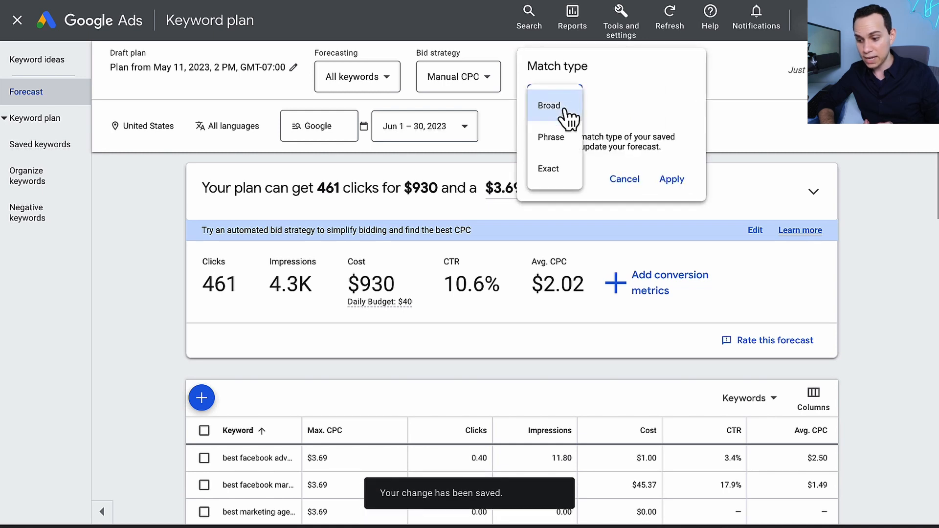
{"action": "left_click", "coordinate": [543, 139]}
{"action": "left_click", "coordinate": [681, 184]}
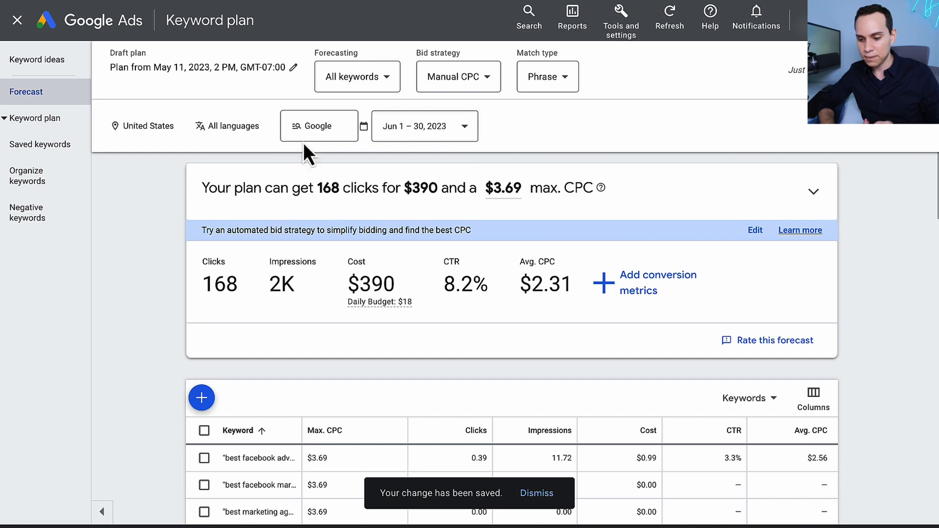
{"action": "scroll", "coordinate": [261, 205], "scroll_direction": "down", "scroll_amount": 3}
{"action": "scroll", "coordinate": [318, 218], "scroll_direction": "up", "scroll_amount": 3}
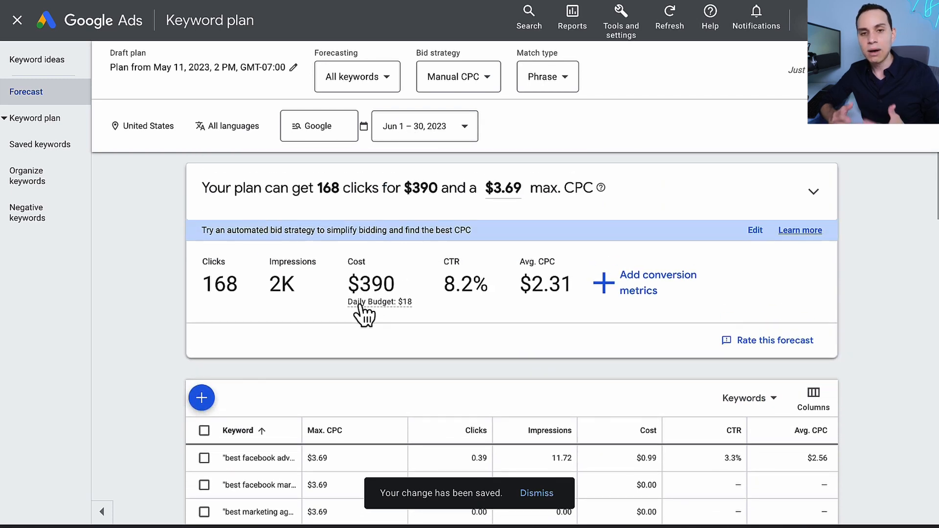
{"action": "mouse_move", "coordinate": [360, 305]}
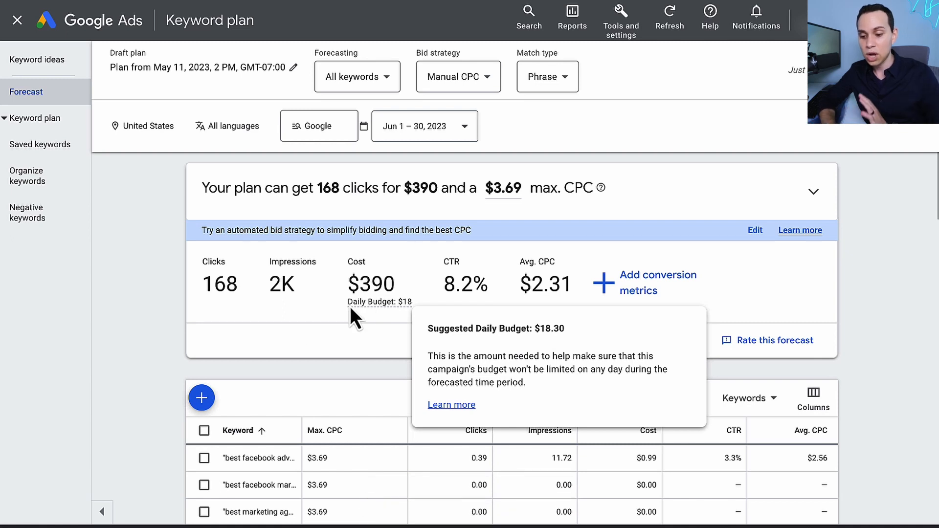
- Set the forecast's bid strategy to Maximize clicks and apply it
{"action": "left_click", "coordinate": [494, 87]}
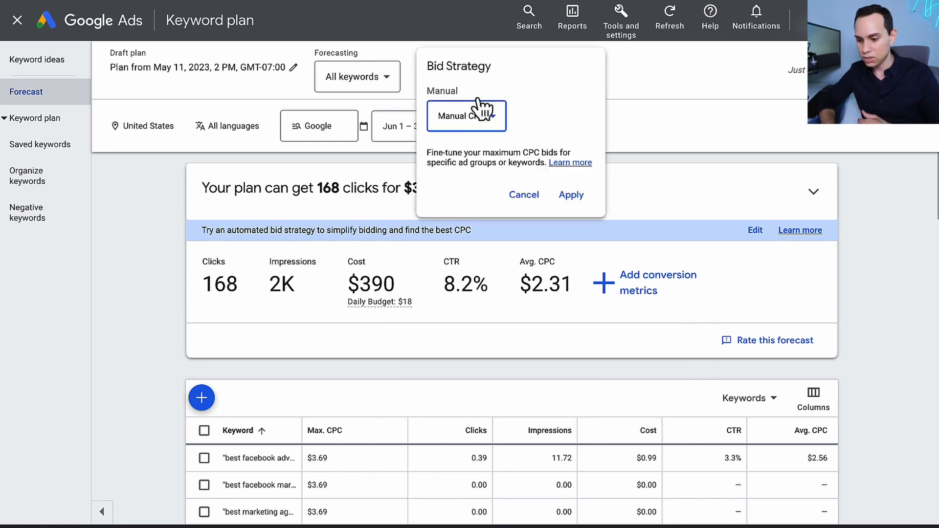
{"action": "left_click", "coordinate": [475, 117]}
{"action": "left_click", "coordinate": [458, 139]}
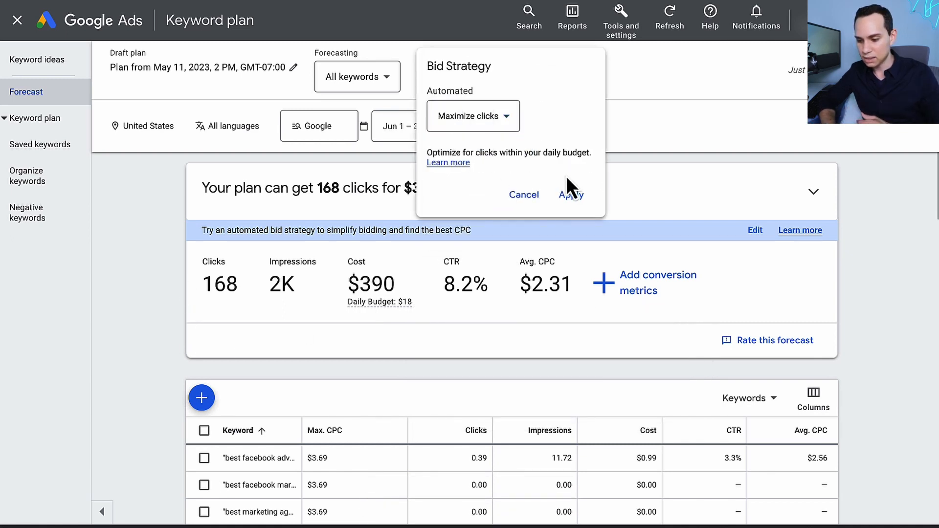
{"action": "left_click", "coordinate": [574, 204]}
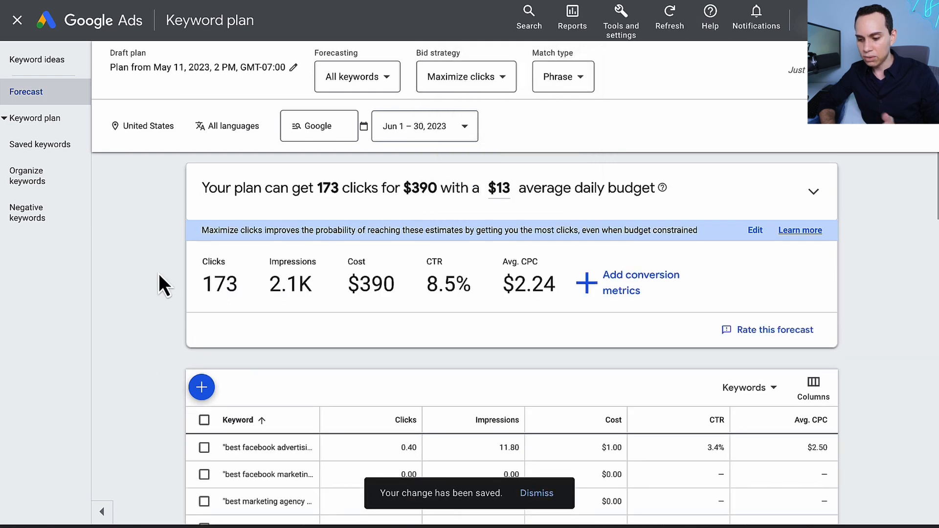
{"action": "scroll", "coordinate": [159, 274], "scroll_direction": "down", "scroll_amount": 1}
{"action": "scroll", "coordinate": [158, 274], "scroll_direction": "up", "scroll_amount": 1}
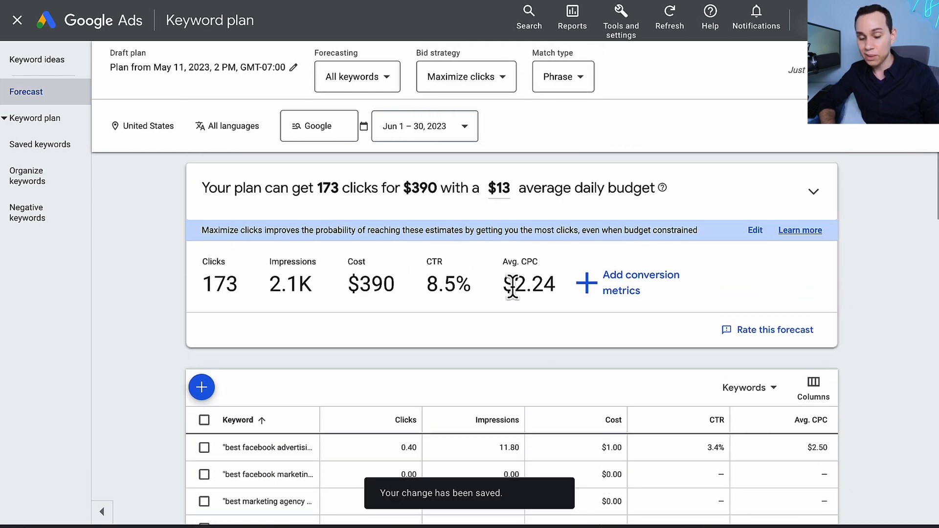
- Examine the forecast's average CPC, total cost and clicks, along with the projected figures for each keyword in the table
{"action": "left_click_drag", "start_coordinate": [512, 285], "coordinate": [568, 301]}
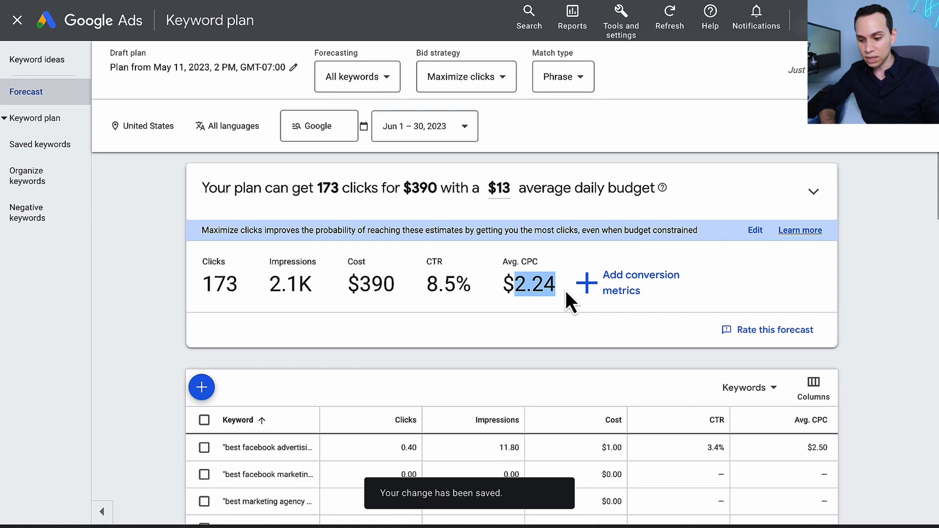
{"action": "left_click_drag", "start_coordinate": [348, 282], "coordinate": [415, 285]}
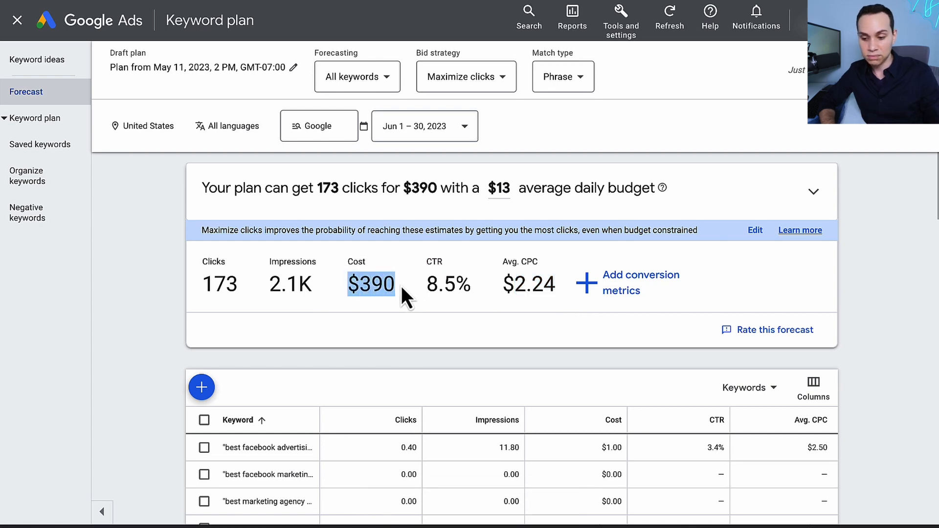
{"action": "left_click", "coordinate": [338, 188]}
{"action": "left_click_drag", "start_coordinate": [338, 188], "coordinate": [315, 189]}
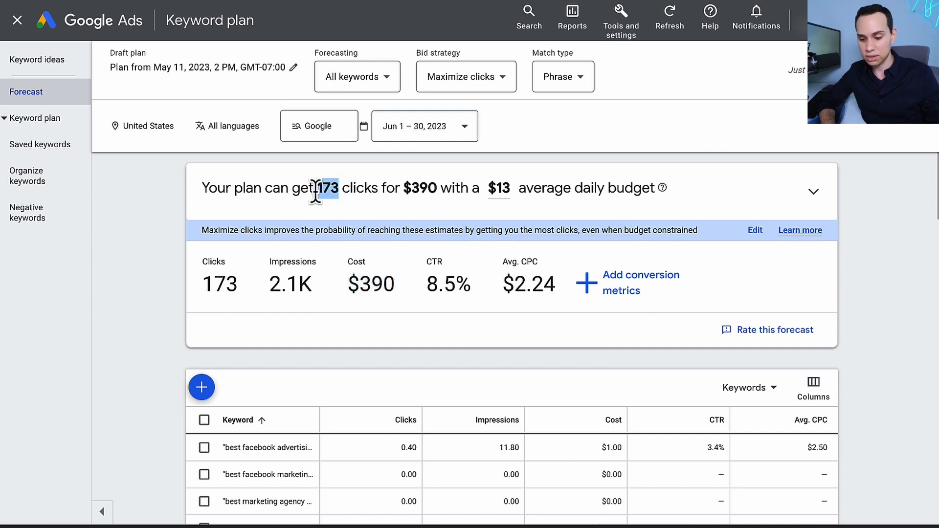
{"action": "scroll", "coordinate": [352, 321], "scroll_direction": "down", "scroll_amount": 5}
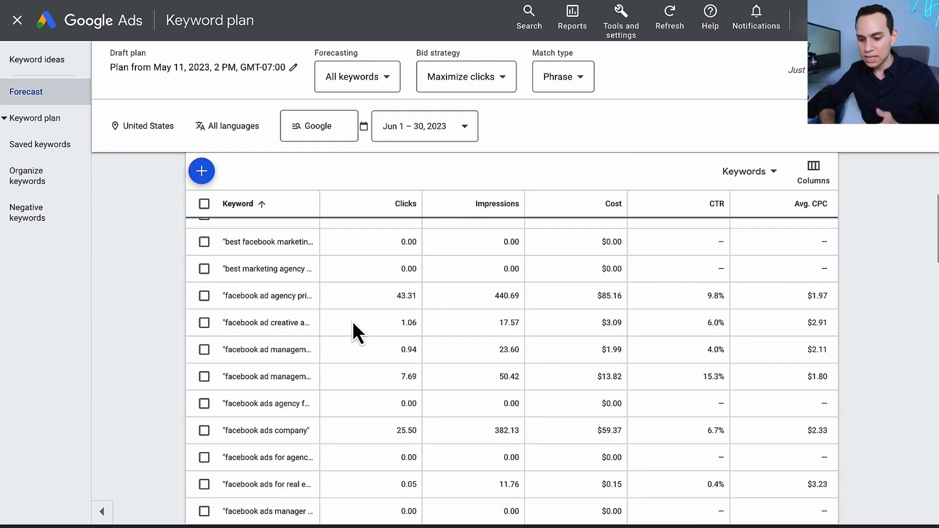
{"action": "scroll", "coordinate": [360, 303], "scroll_direction": "down", "scroll_amount": 7}
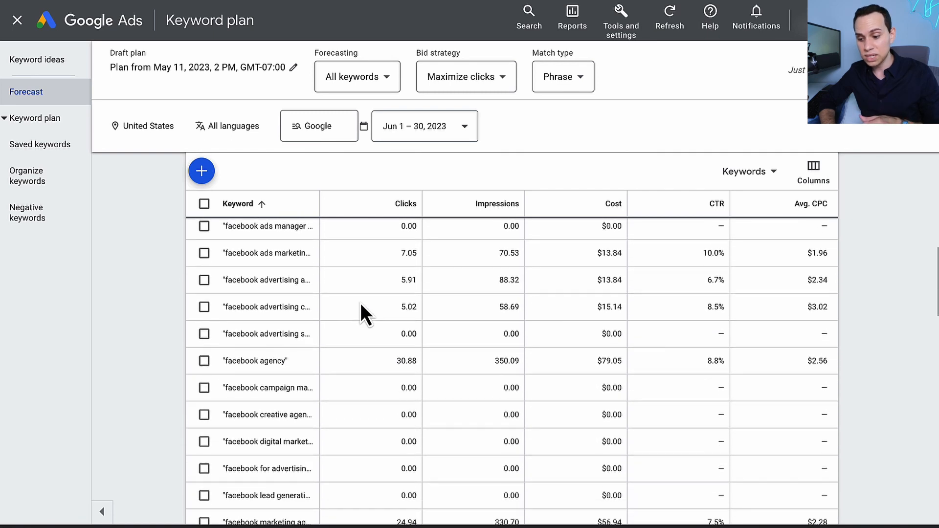
{"action": "scroll", "coordinate": [360, 303], "scroll_direction": "down", "scroll_amount": 2}
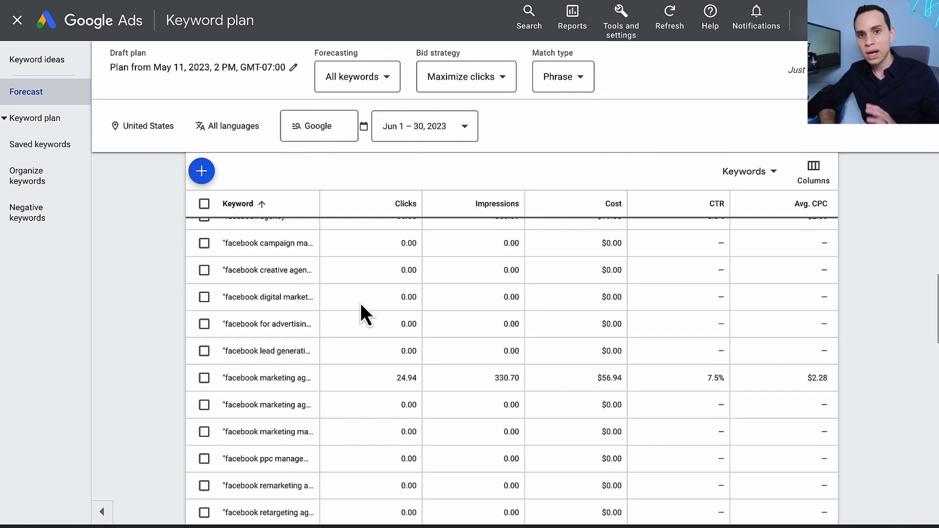
{"action": "scroll", "coordinate": [361, 306], "scroll_direction": "down", "scroll_amount": 9}
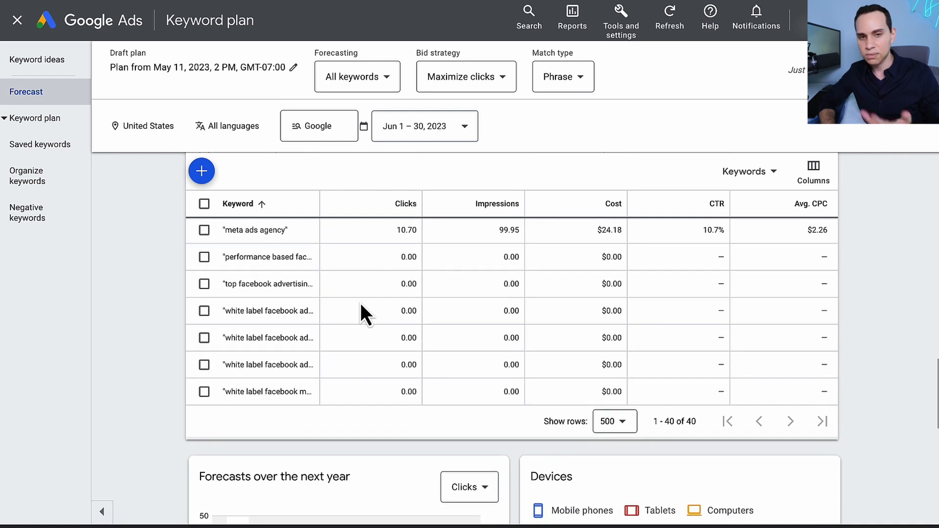
{"action": "scroll", "coordinate": [360, 303], "scroll_direction": "up", "scroll_amount": 12}
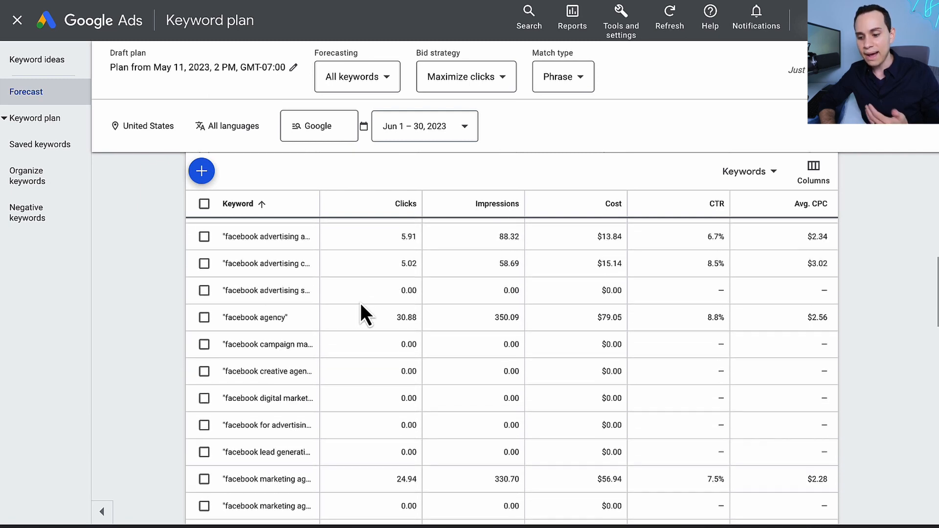
{"action": "scroll", "coordinate": [360, 303], "scroll_direction": "up", "scroll_amount": 10}
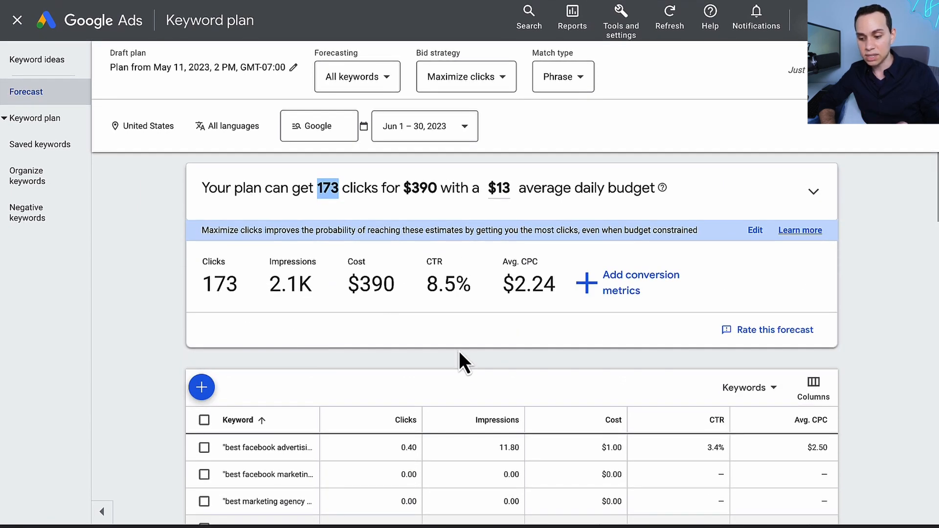